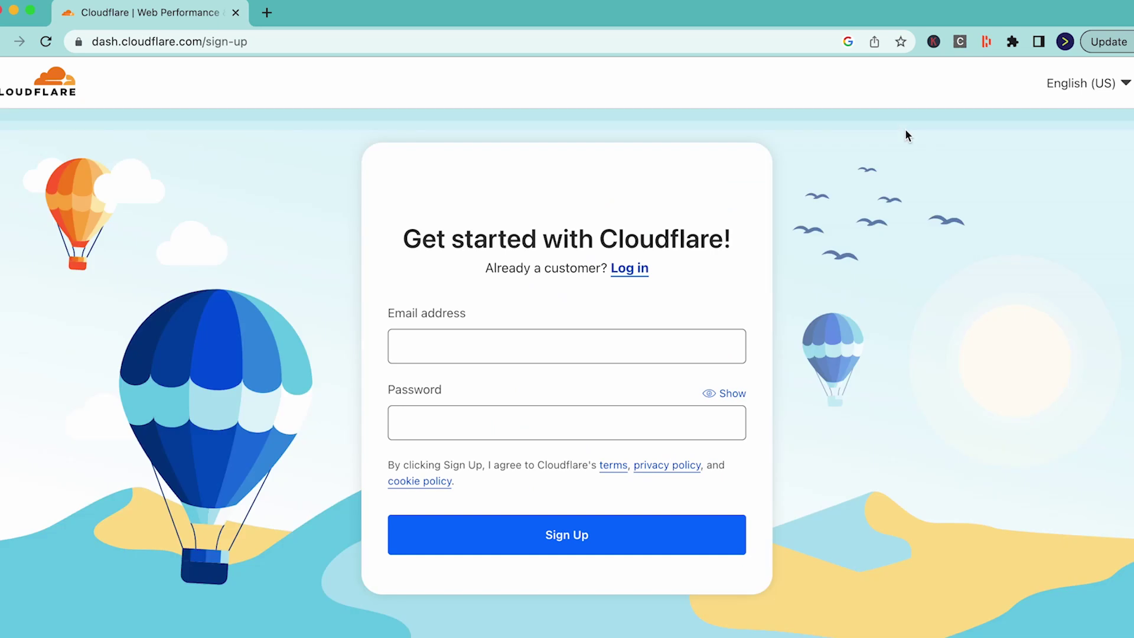
- Sign up for a Cloudflare account with the account e-mail and a password
left_click(549, 337)
type("testmail@domain.com")
key("Tab")
type("••••••••••••••••••••")
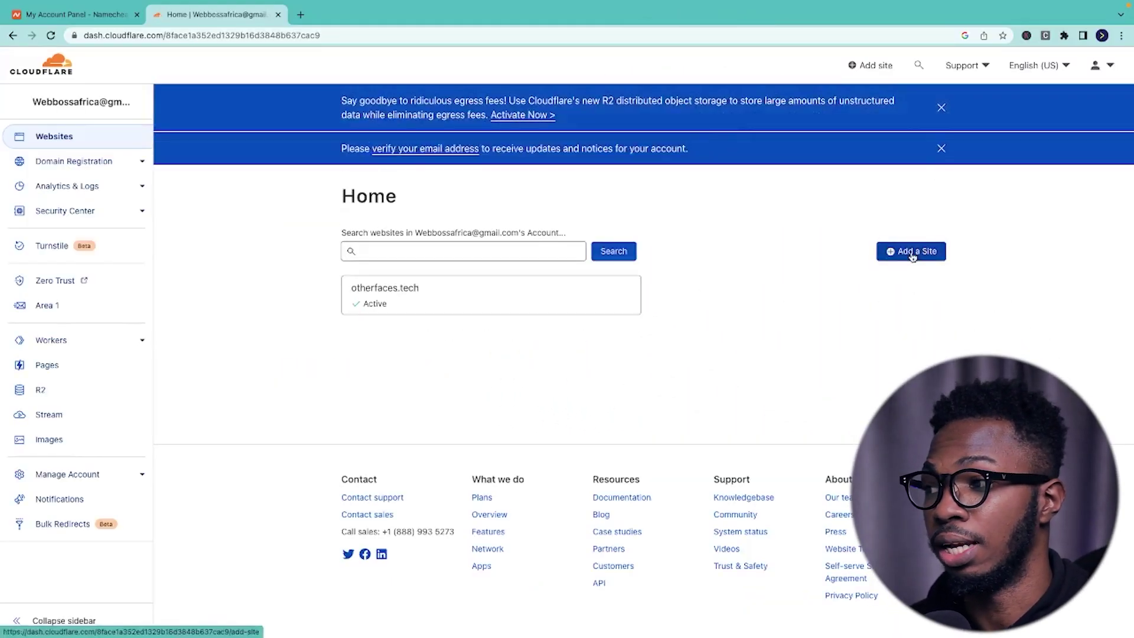
left_click(914, 254)
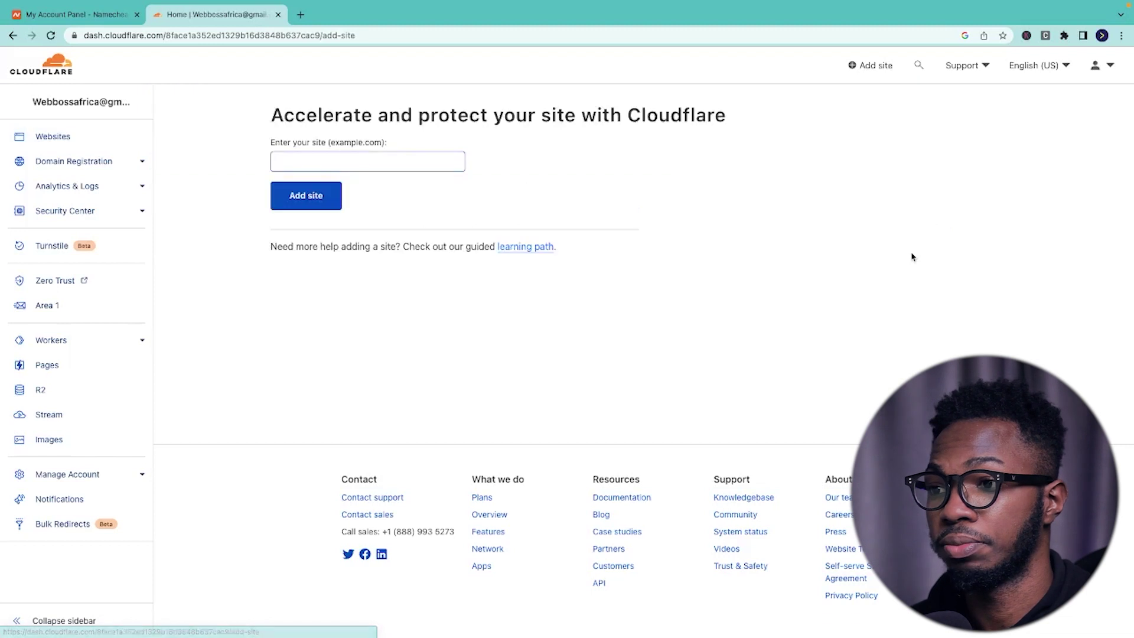
- Add webboss.tech as a new site and continue on the Free plan
left_click(340, 166)
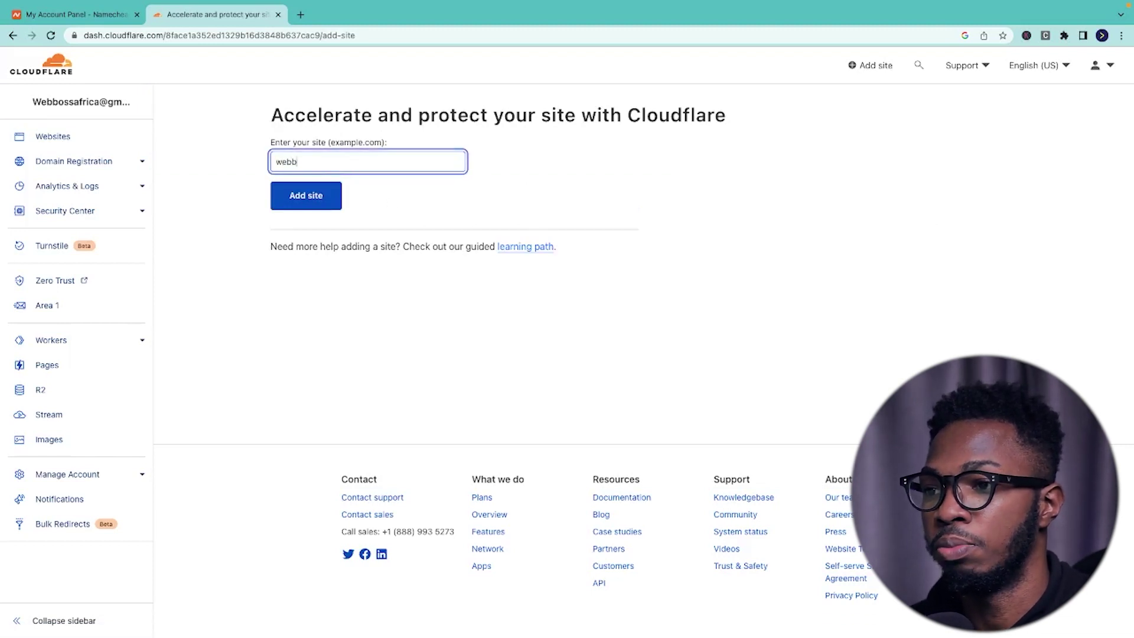
left_click(298, 195)
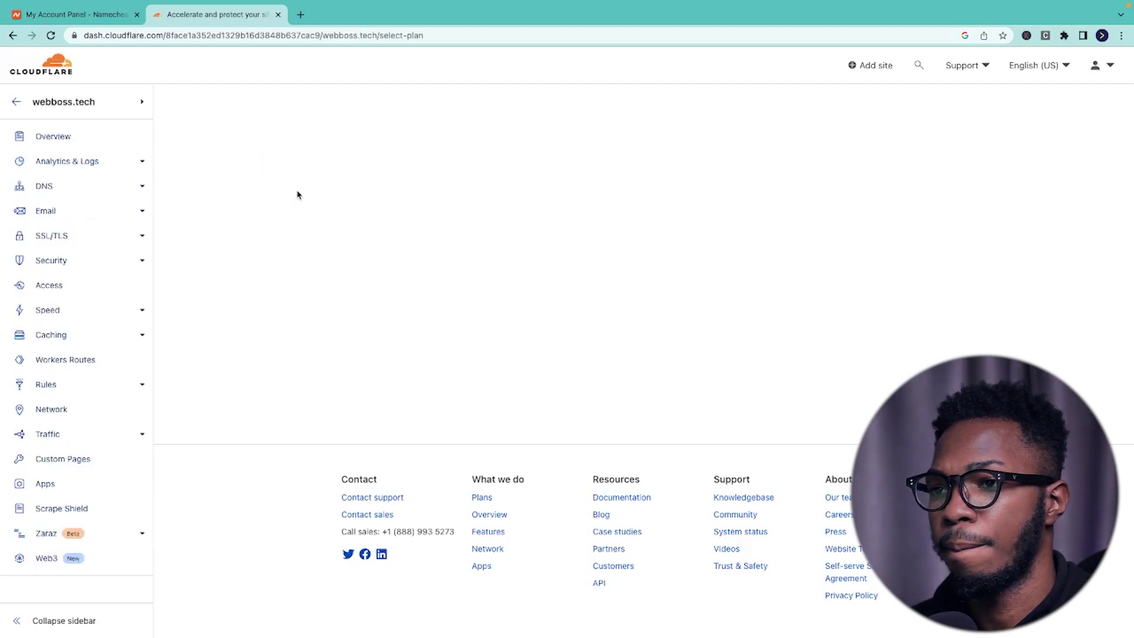
scroll(362, 271, "down", 5)
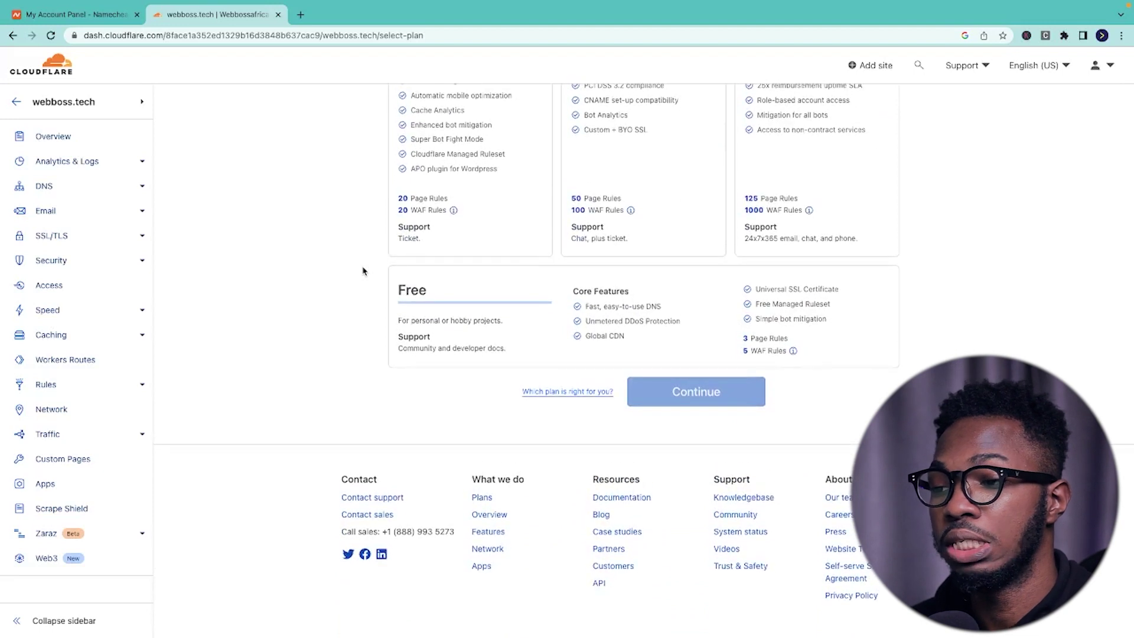
left_click(451, 310)
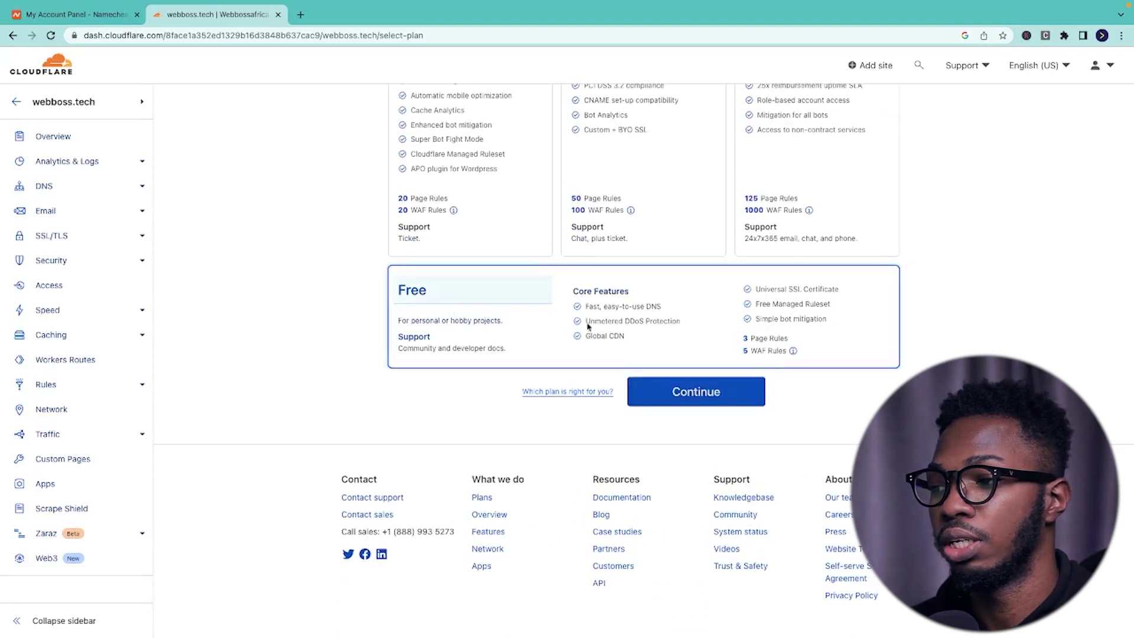
left_click(686, 397)
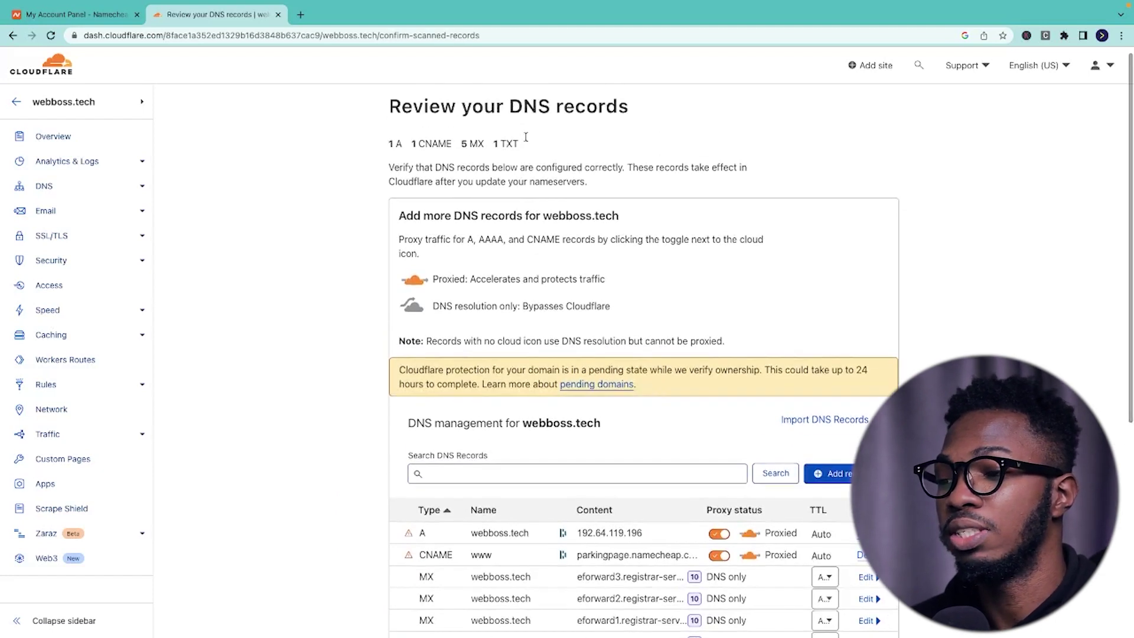
- Accept the scanned DNS records to get the chance and liberty Cloudflare nameservers, then go to Namecheap
scroll(531, 239, "down", 5)
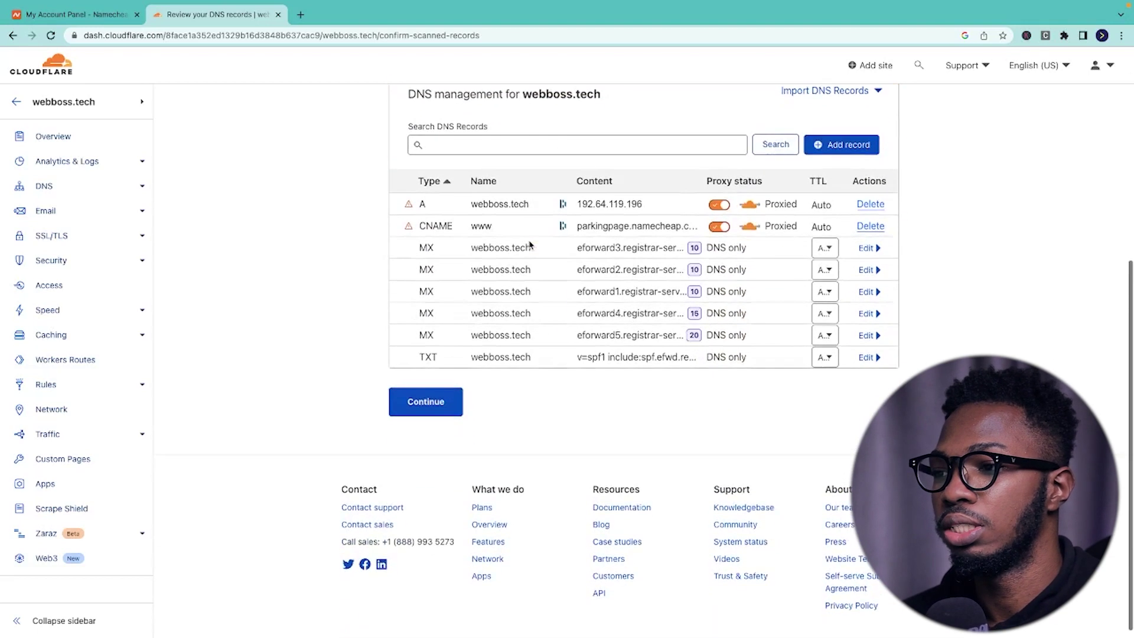
scroll(529, 242, "up", 3)
scroll(530, 241, "down", 1)
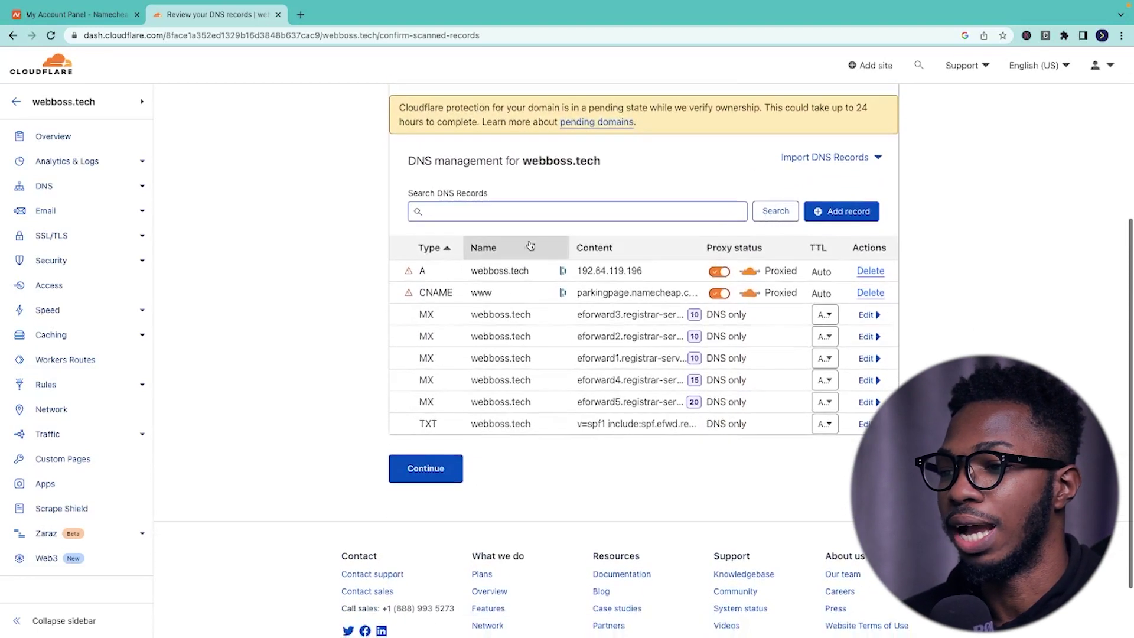
left_click(430, 471)
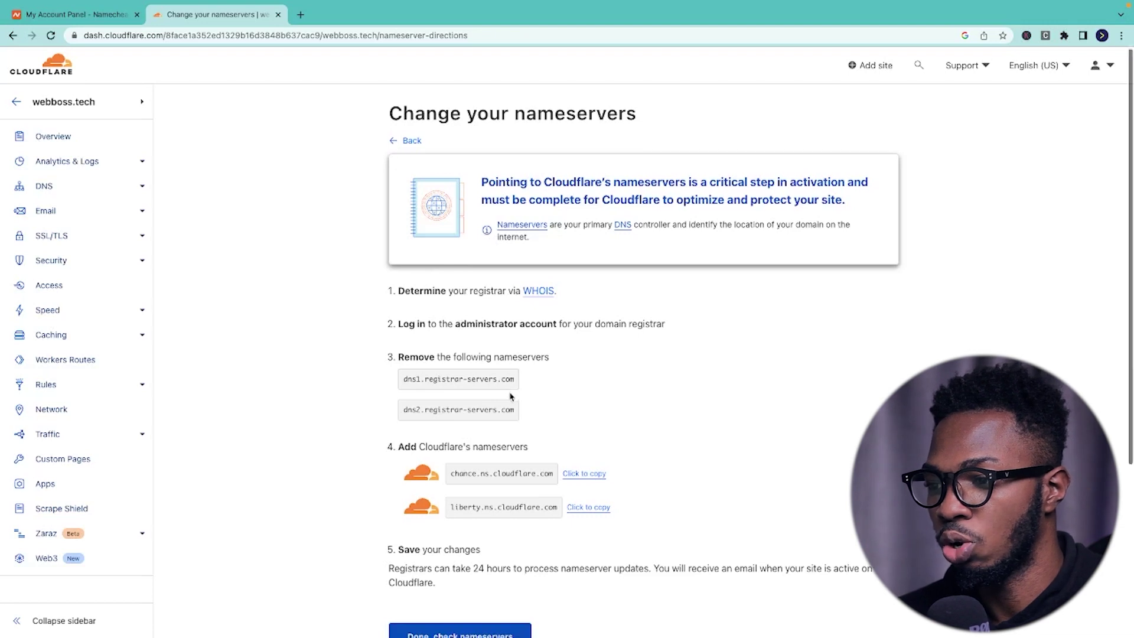
scroll(490, 330, "down", 2)
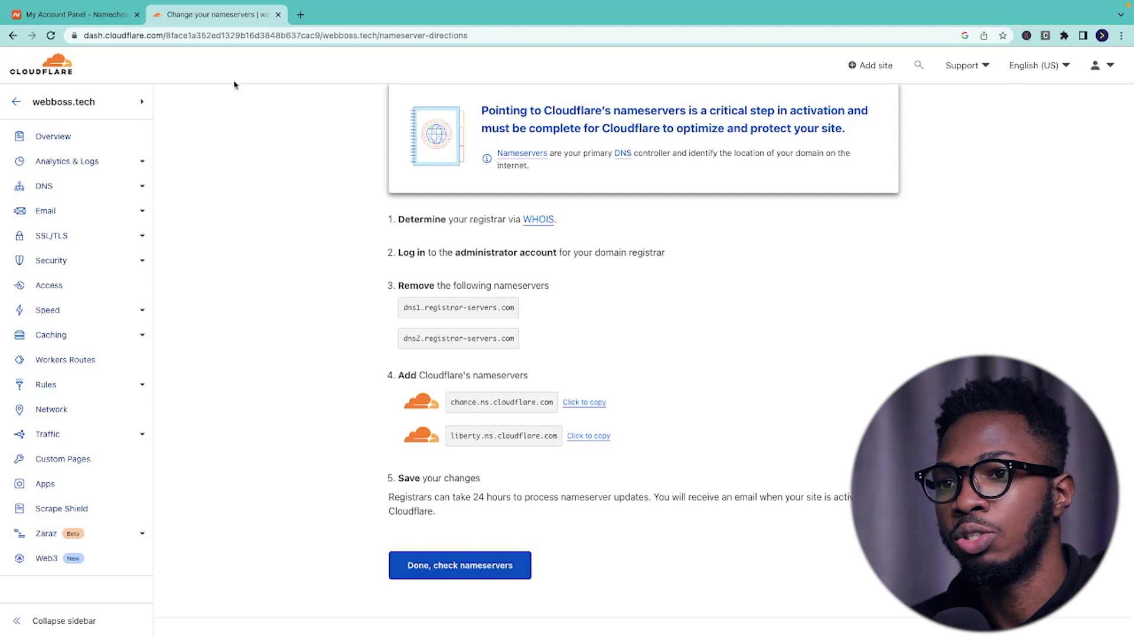
left_click(78, 21)
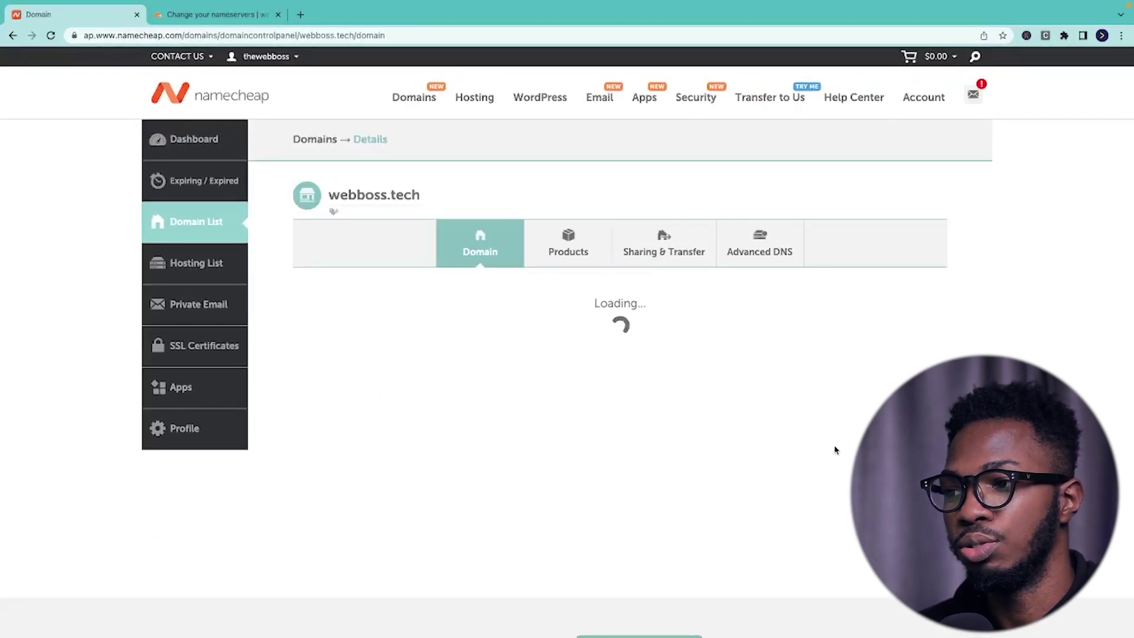
- Switch webboss.tech to Custom DNS and paste chance.ns.cloudflare.com as Nameserver 1
scroll(836, 449, "down", 2)
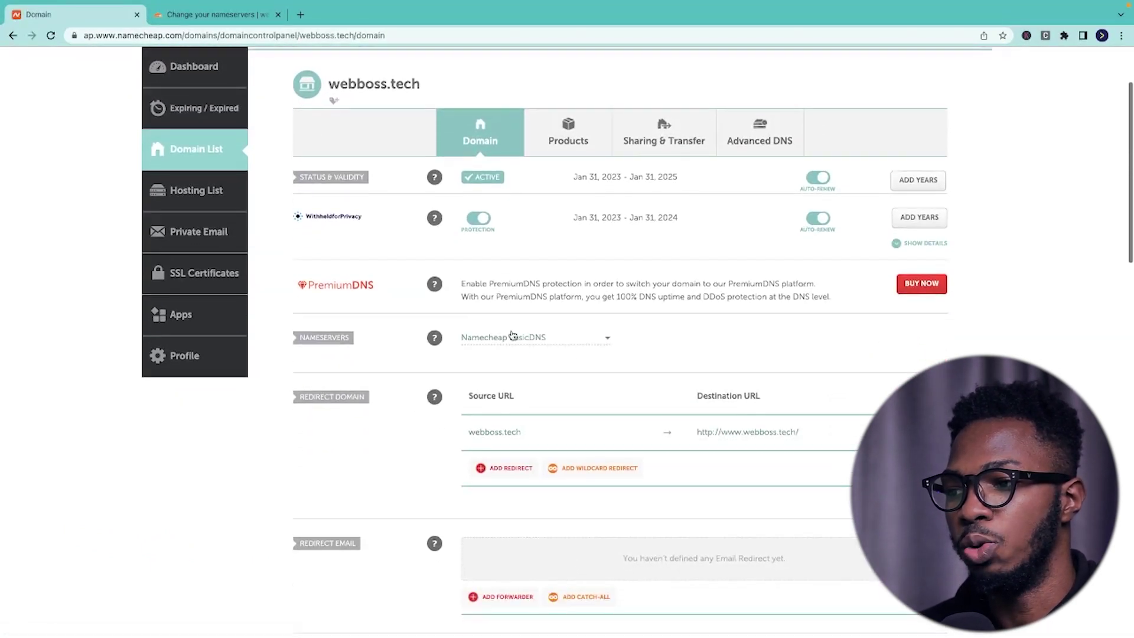
left_click(513, 337)
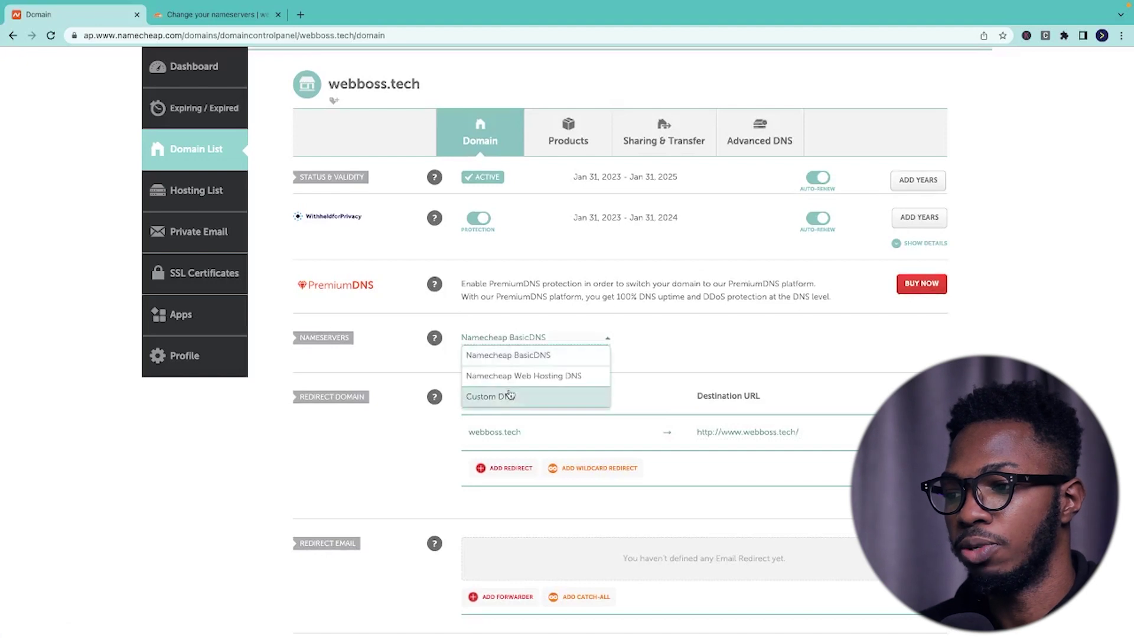
left_click(511, 397)
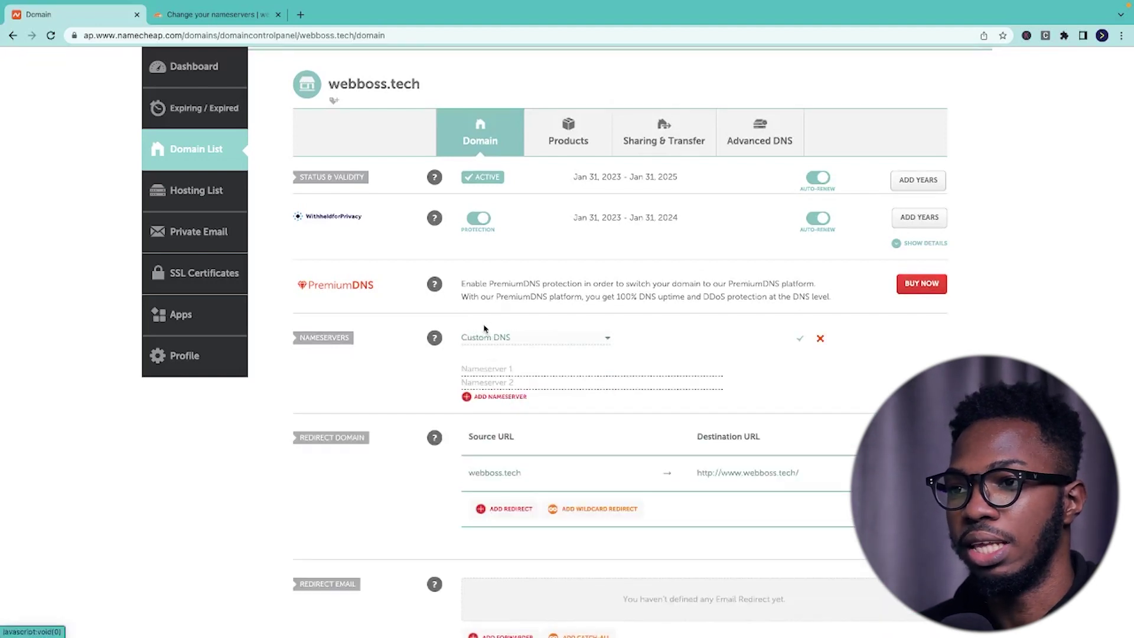
left_click(211, 16)
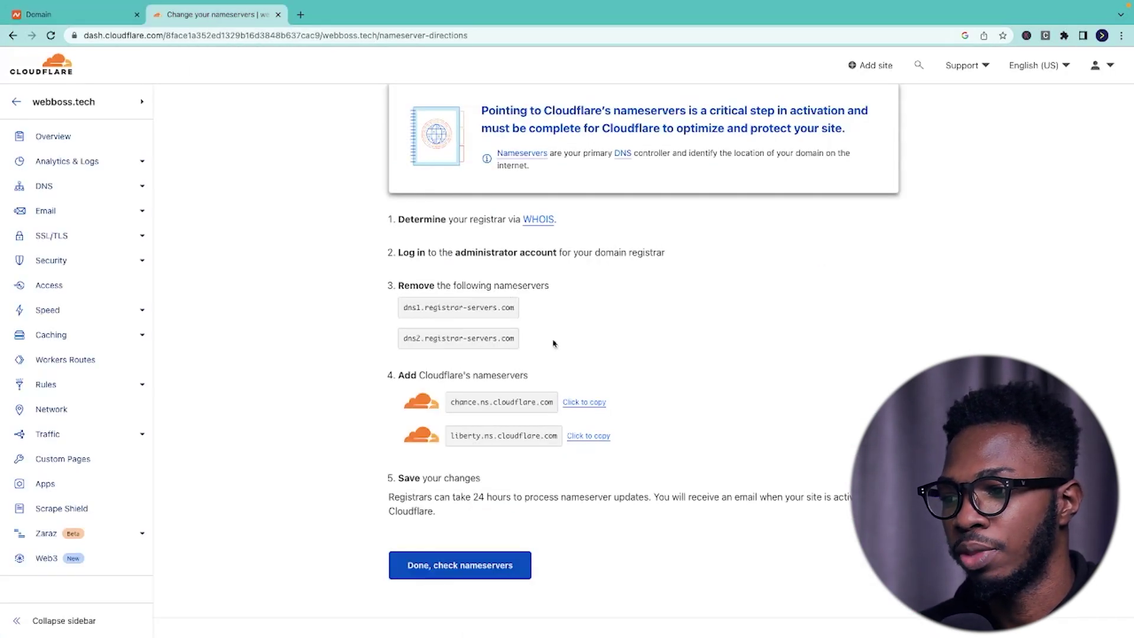
left_click(585, 403)
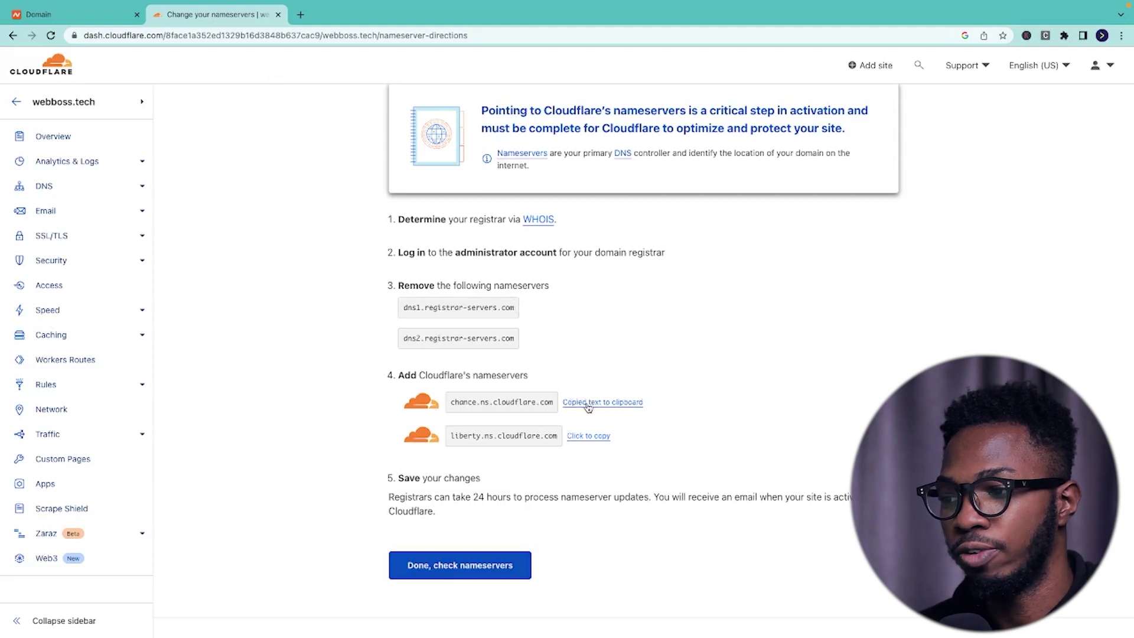
left_click(51, 13)
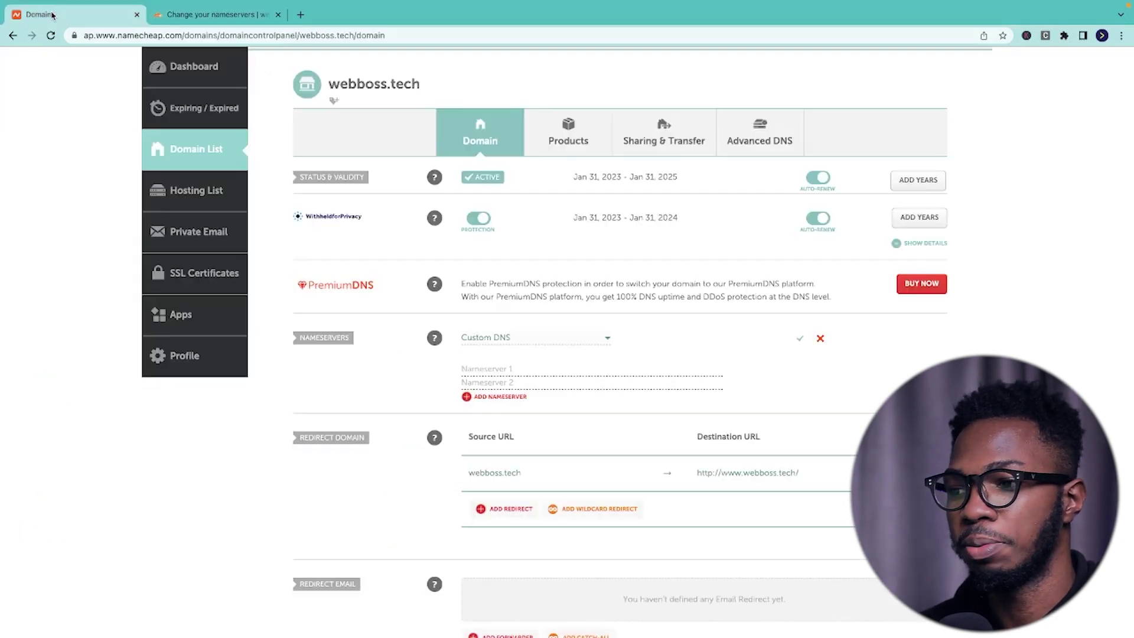
left_click(513, 369)
key("ctrl+v")
- Paste liberty.ns.cloudflare.com as Nameserver 2 and save the custom nameservers
left_click(194, 16)
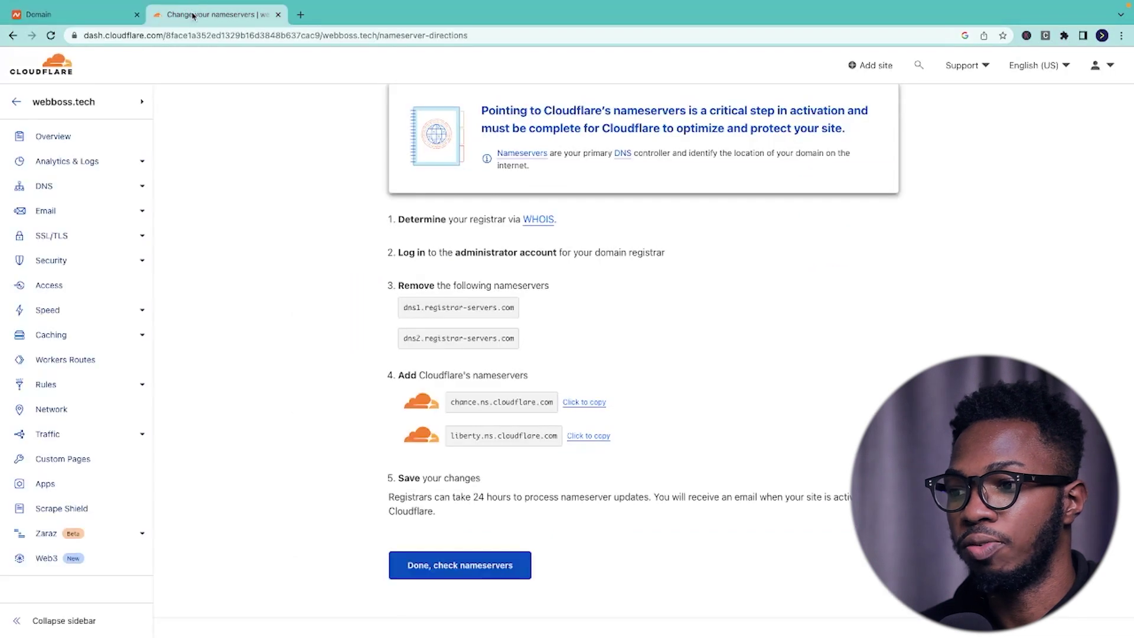
left_click(589, 438)
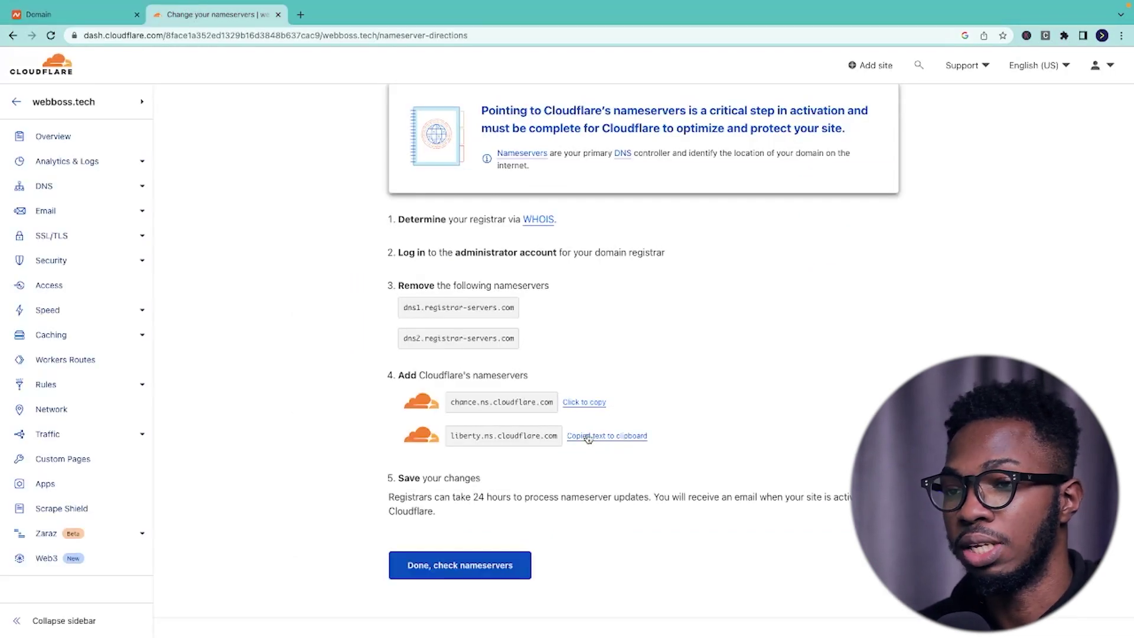
left_click(71, 18)
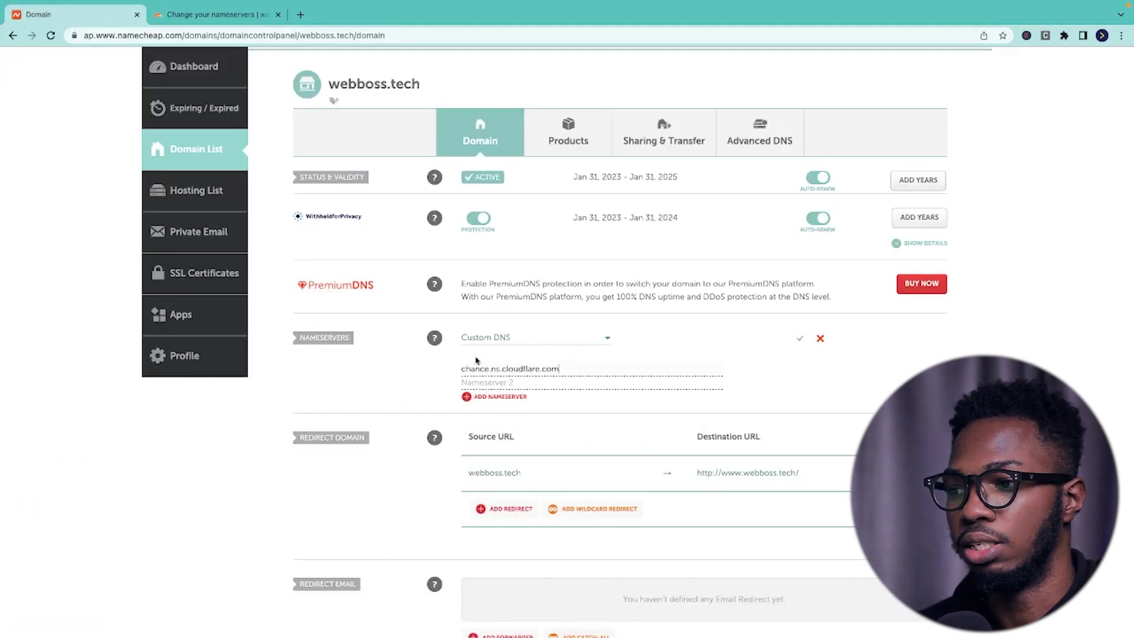
left_click(493, 384)
key("ctrl+v")
scroll(660, 383, "down", 2)
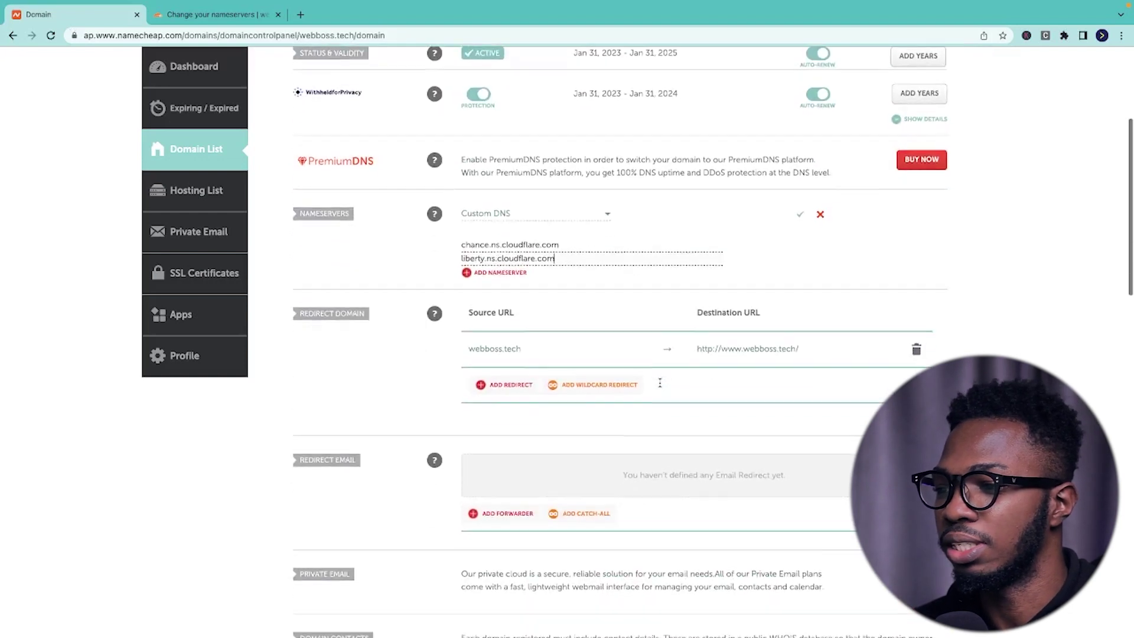
scroll(660, 386, "down", 5)
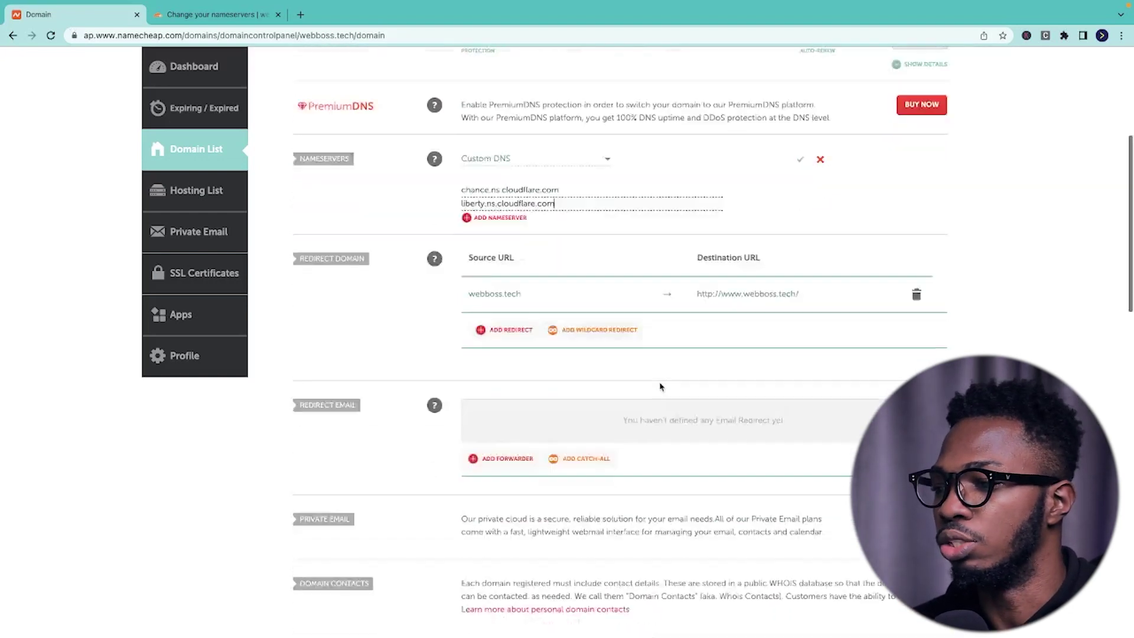
scroll(659, 387, "up", 8)
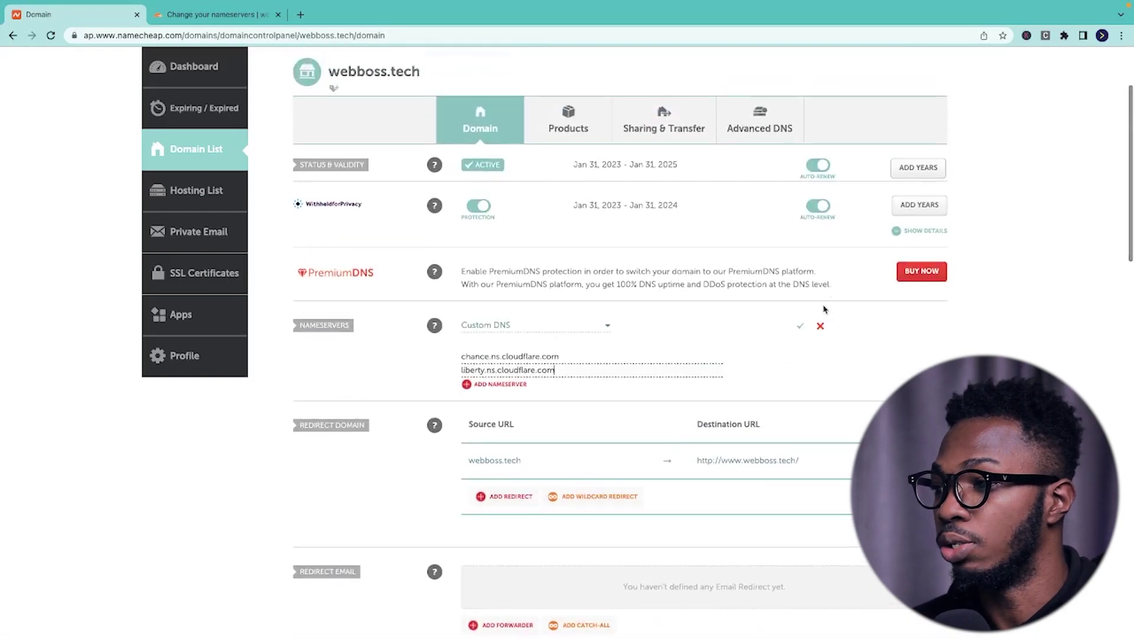
left_click(801, 328)
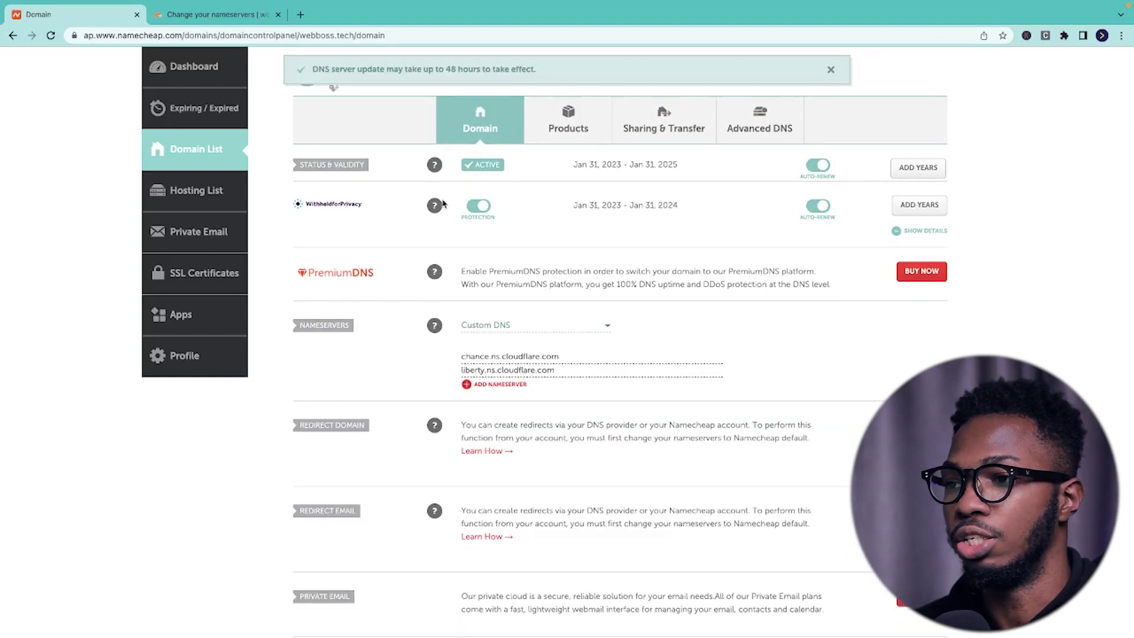
- Back in Cloudflare, confirm that the nameservers have been changed
left_click(195, 15)
scroll(421, 280, "down", 3)
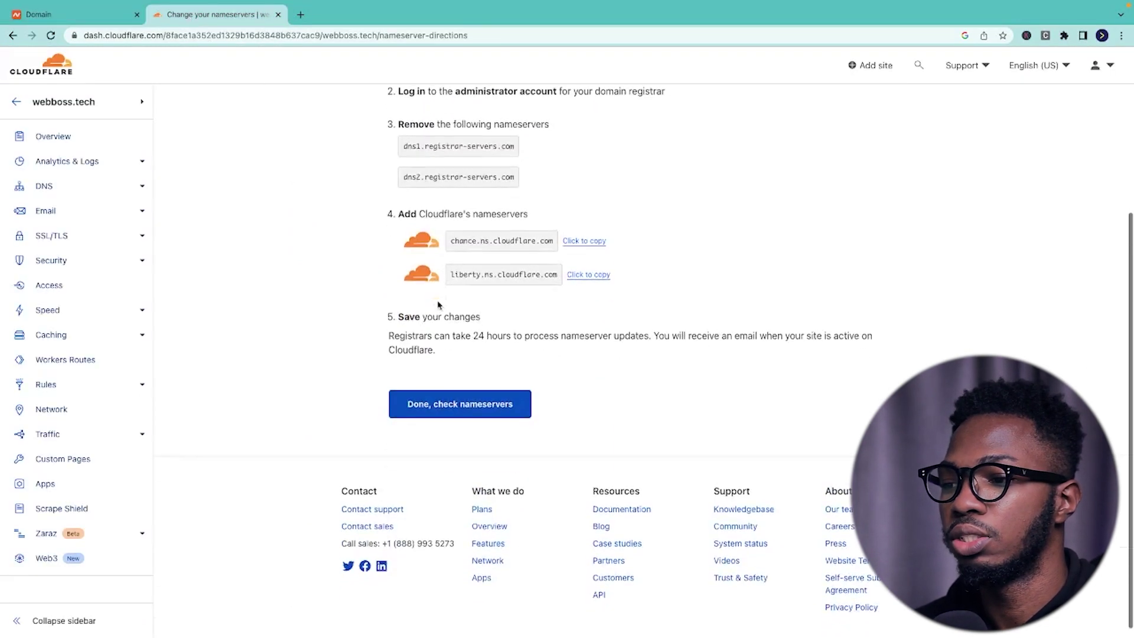
left_click(450, 407)
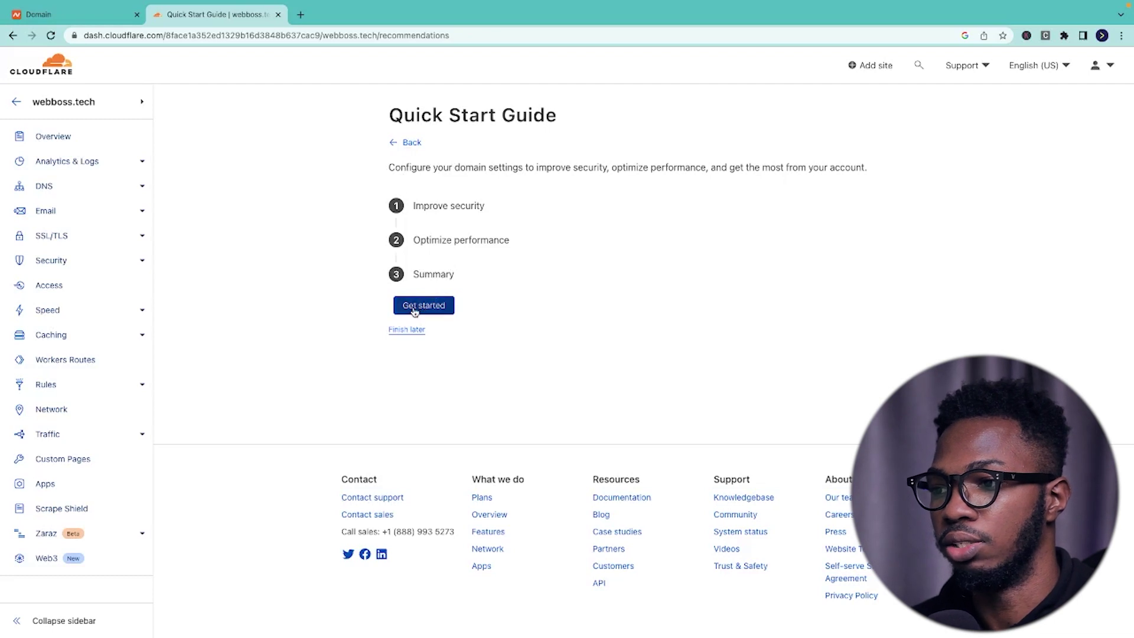
- Skip the quick start guide and have Cloudflare check webboss.tech's nameservers now
left_click(409, 330)
scroll(467, 355, "down", 5)
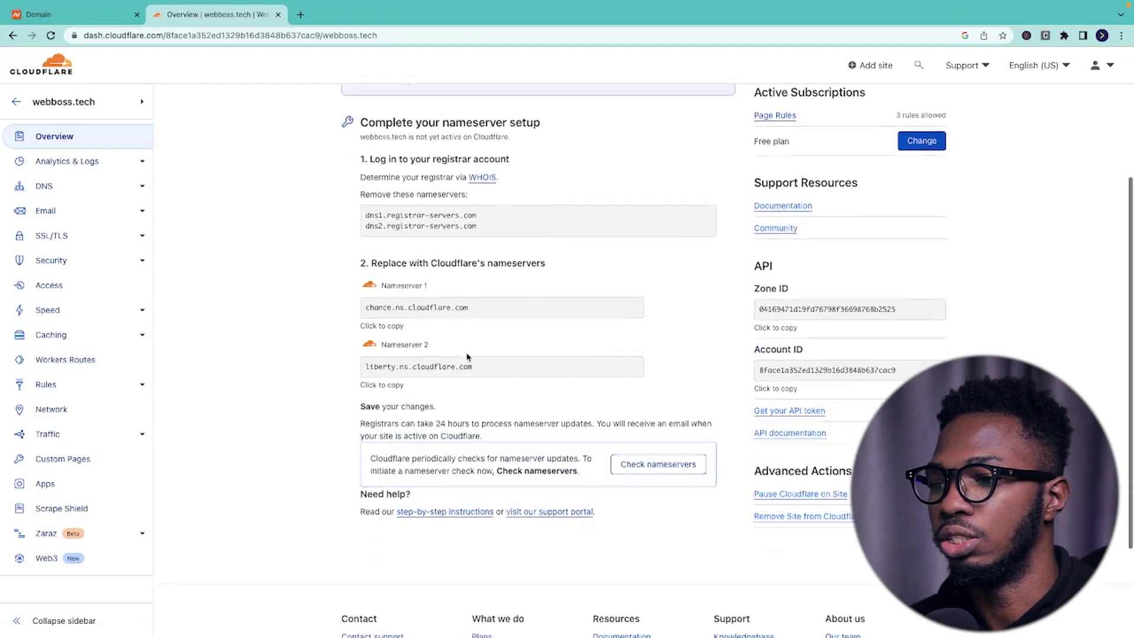
scroll(467, 358, "up", 1)
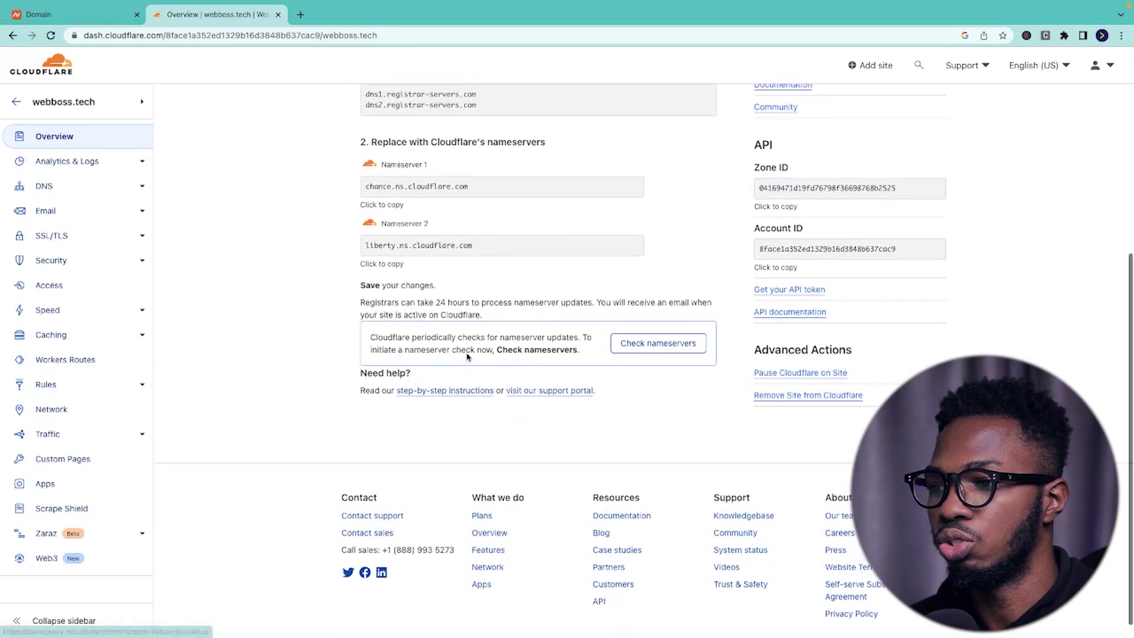
left_click(655, 348)
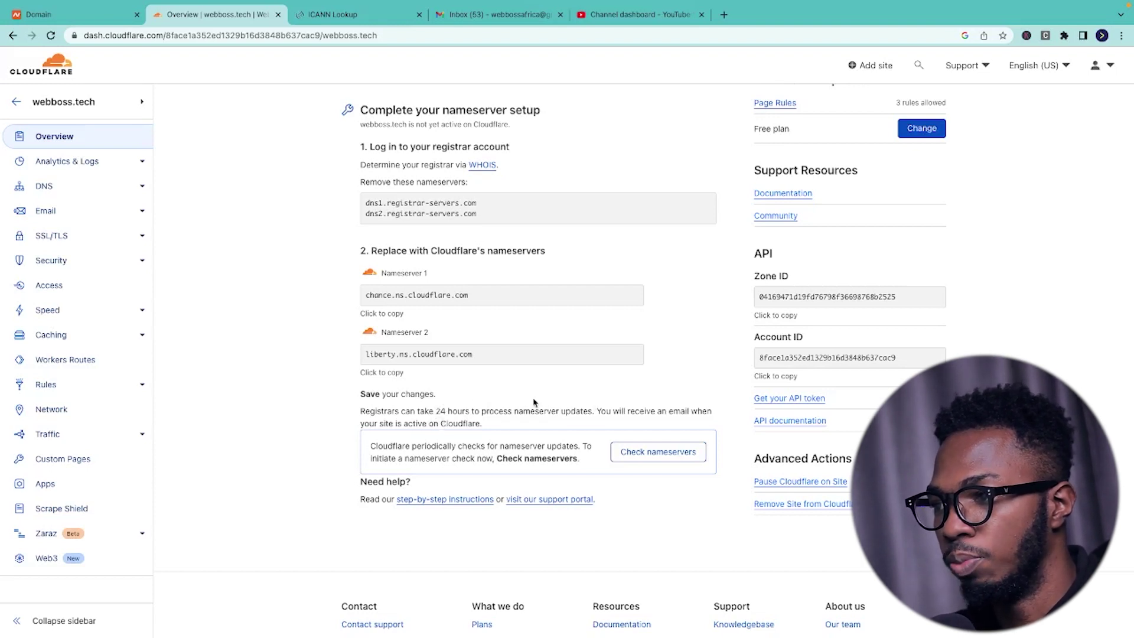
right_click(481, 164)
- Look up webboss.tech on ICANN Lookup and confirm its chance and liberty Cloudflare nameservers
left_click(501, 173)
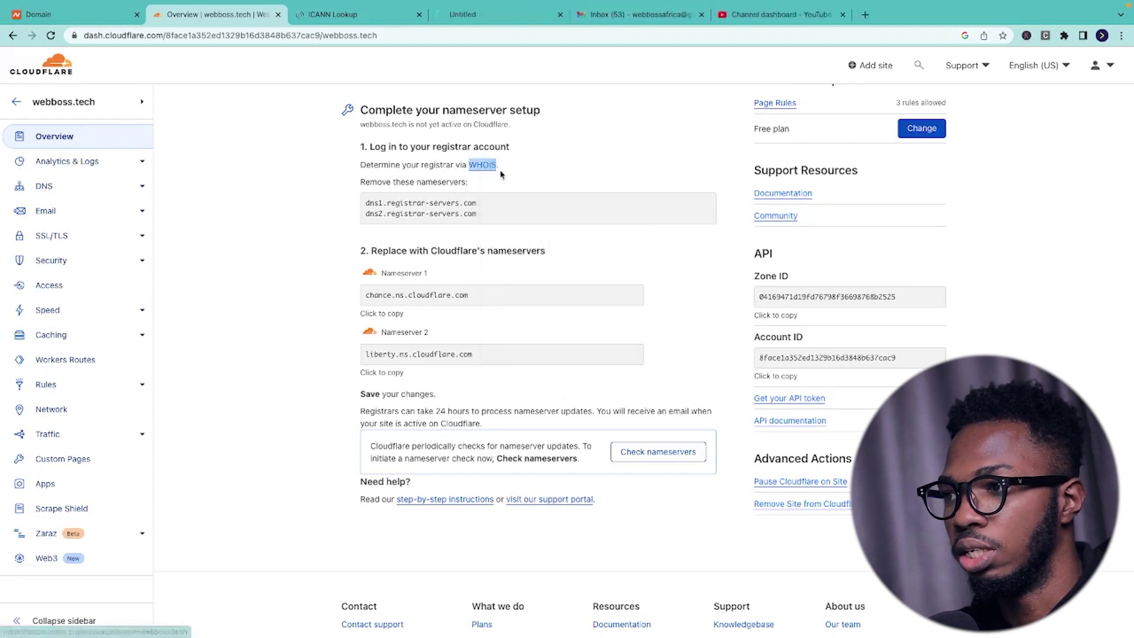
left_click(496, 15)
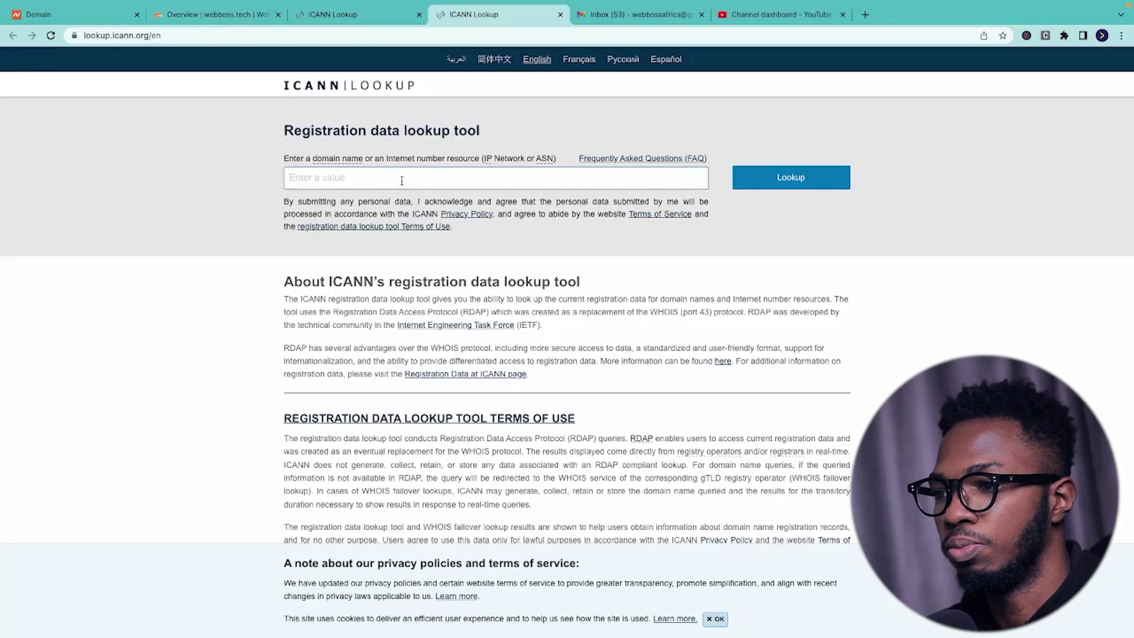
left_click(402, 180)
type("webboss.tech")
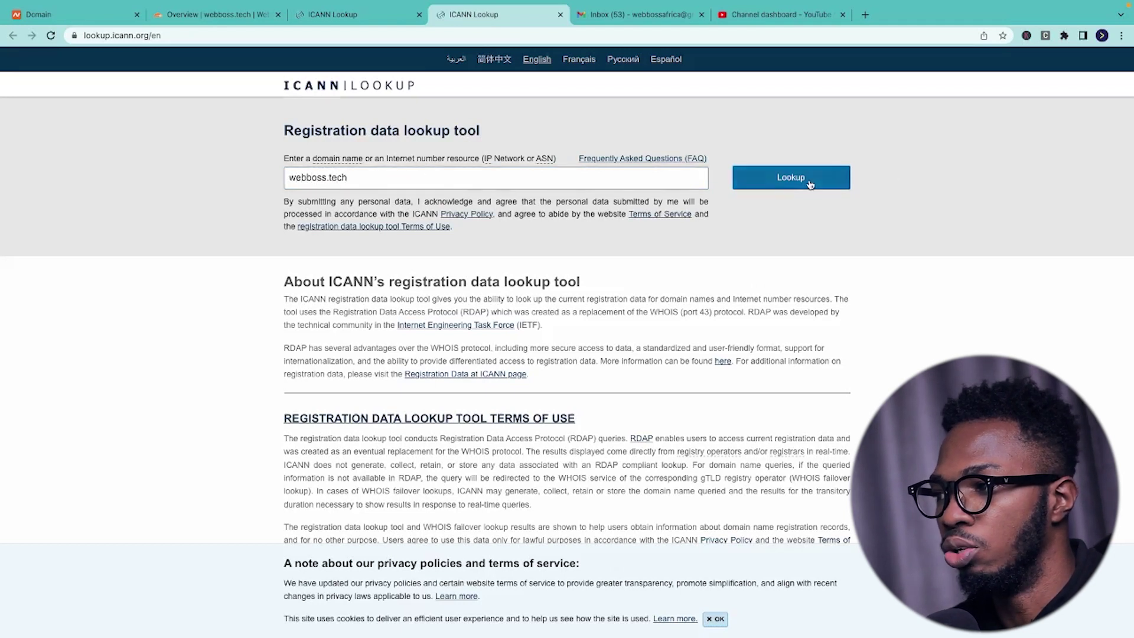
left_click(810, 183)
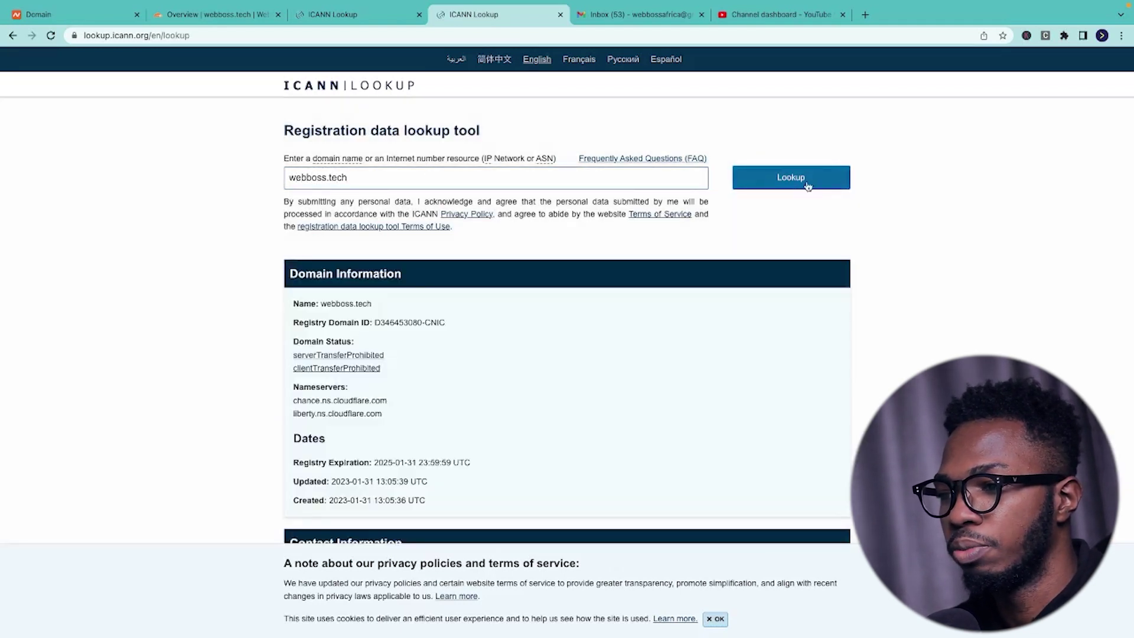
scroll(597, 455, "down", 2)
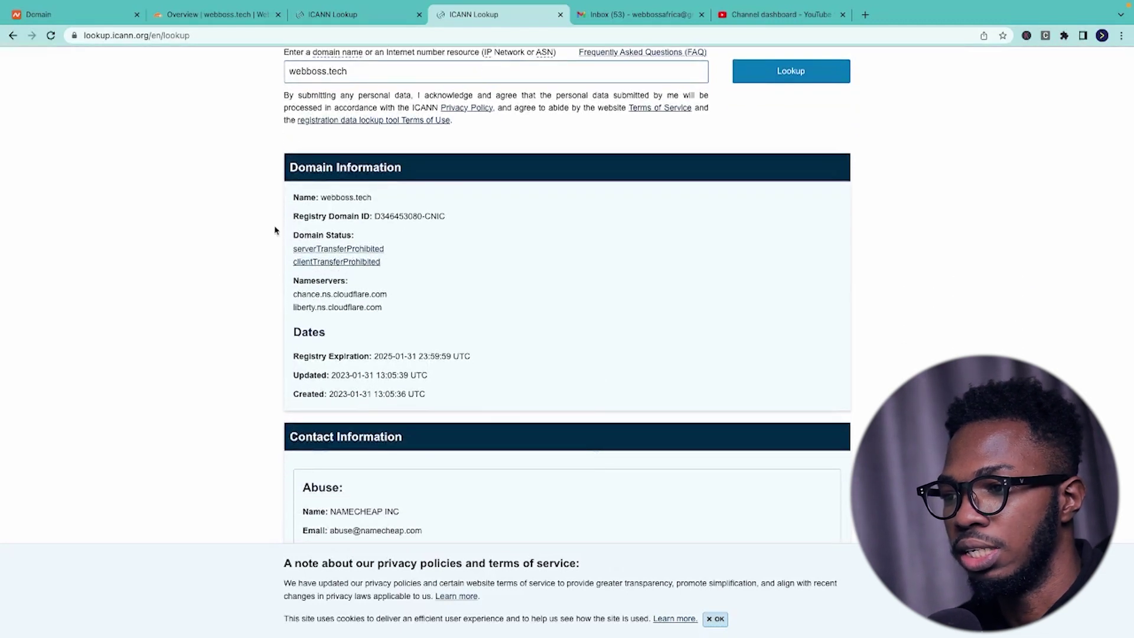
left_click_drag(294, 294, 373, 307)
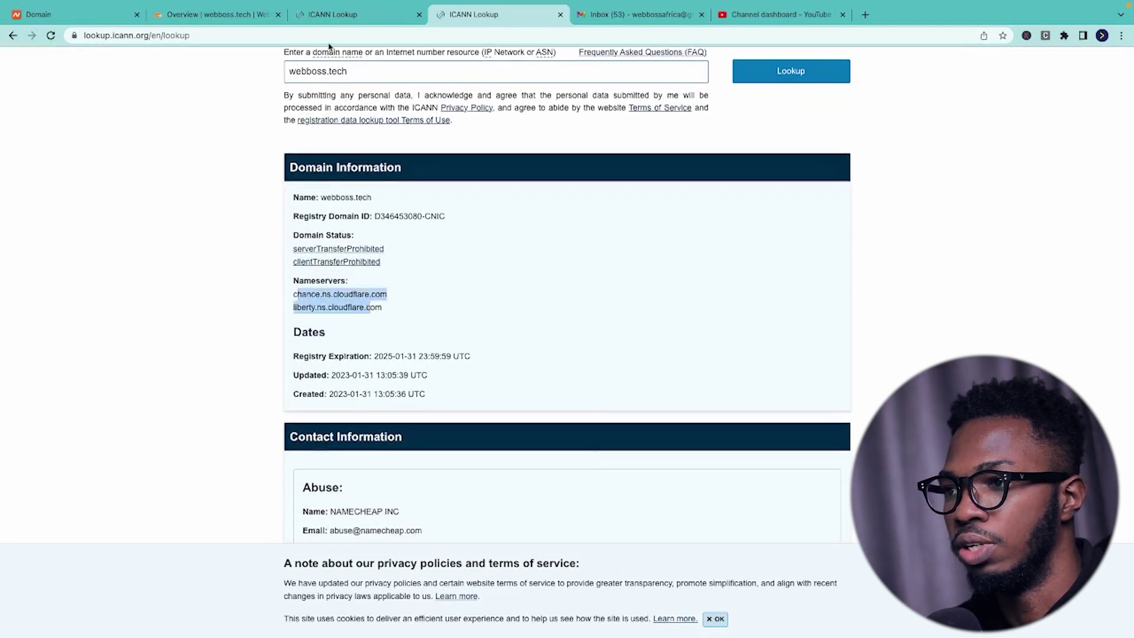
left_click(236, 14)
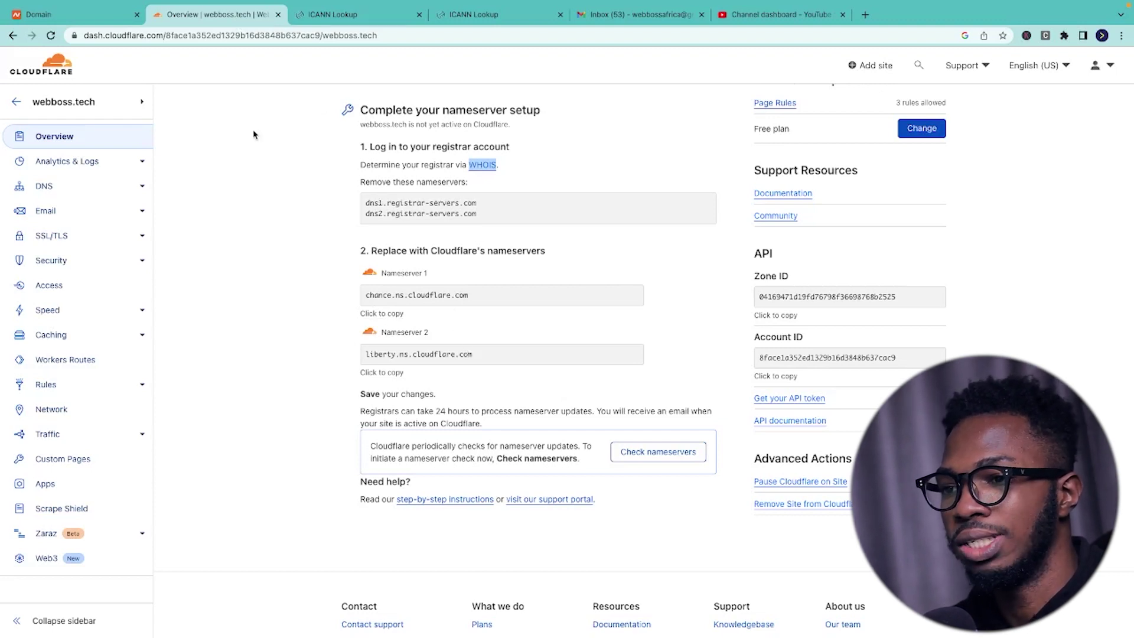
left_click(82, 216)
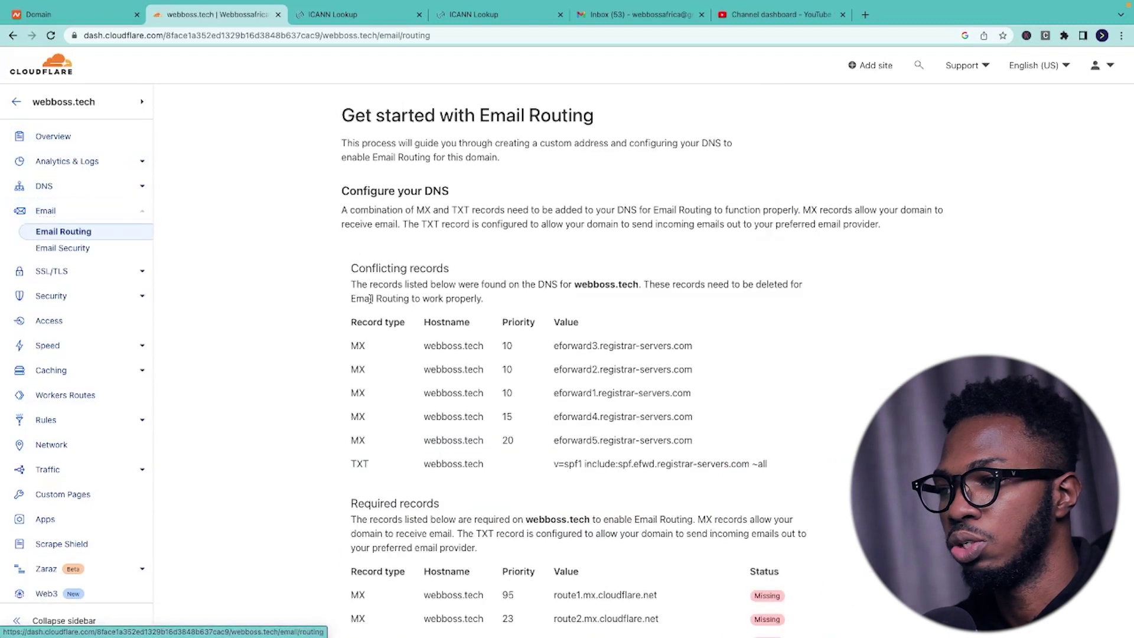
- Try adding the Email Routing records, which fails with Code 2008 over existing MX records
scroll(371, 299, "down", 6)
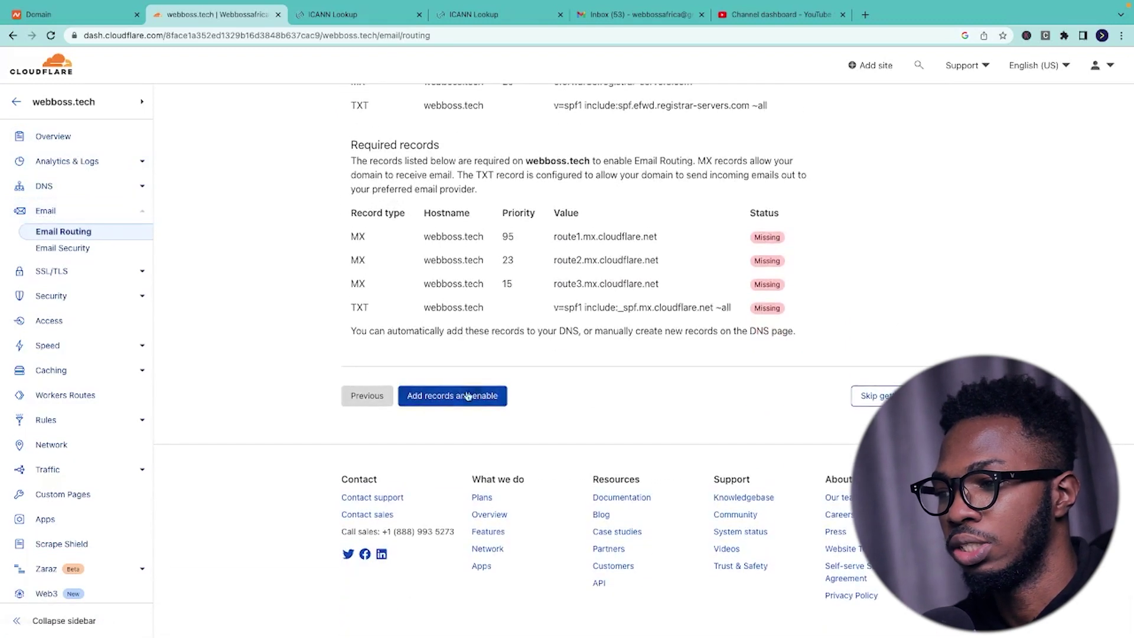
left_click(450, 399)
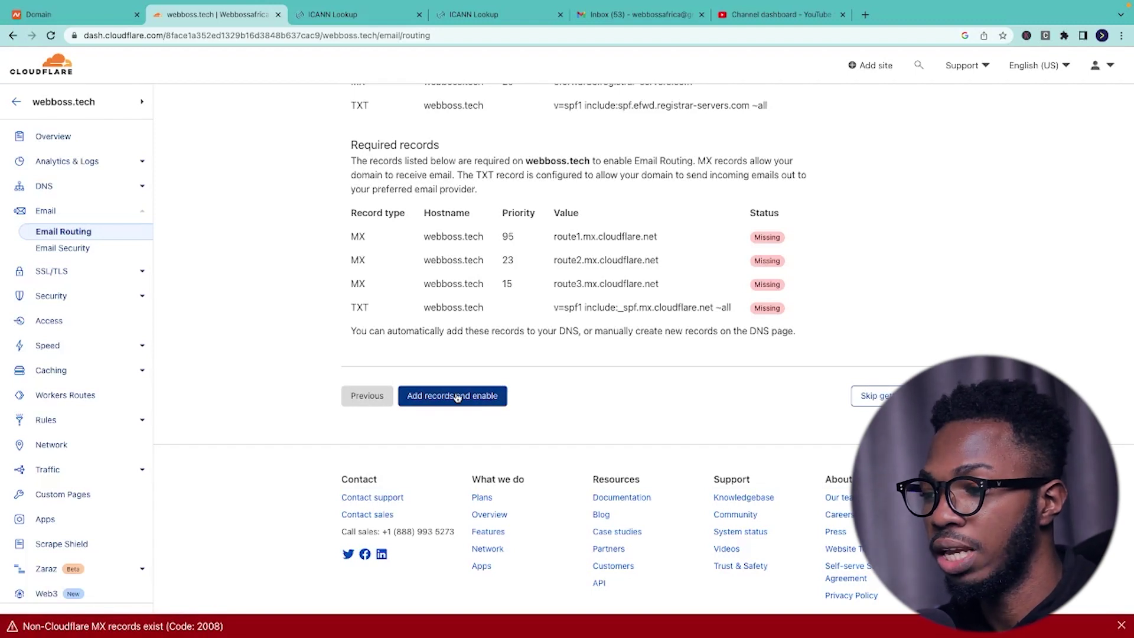
scroll(457, 397, "up", 1)
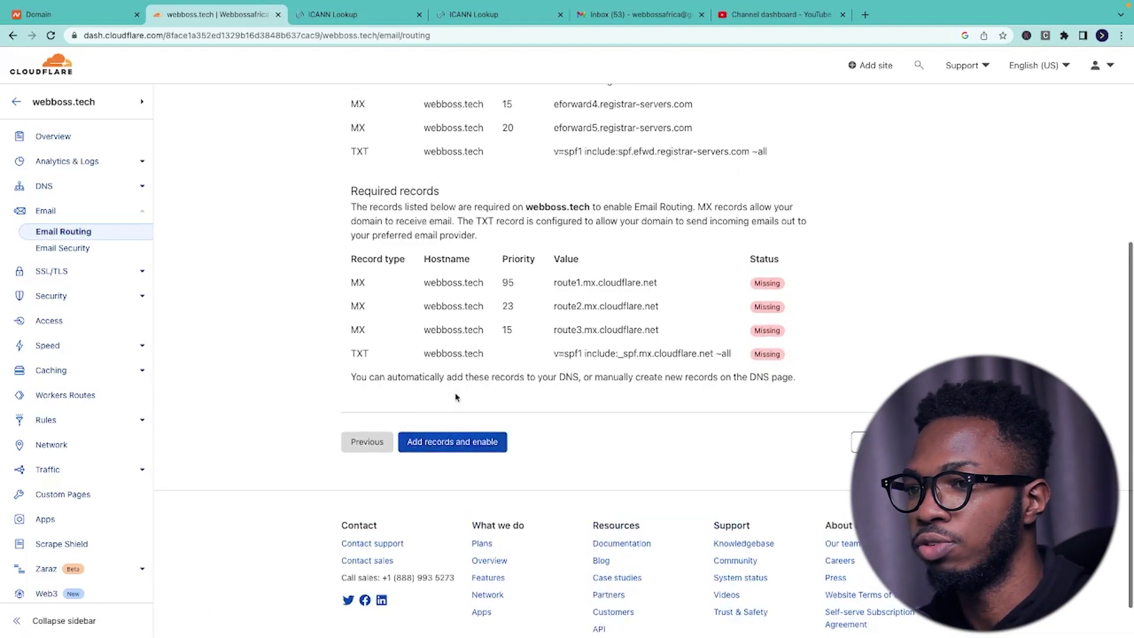
left_click(43, 186)
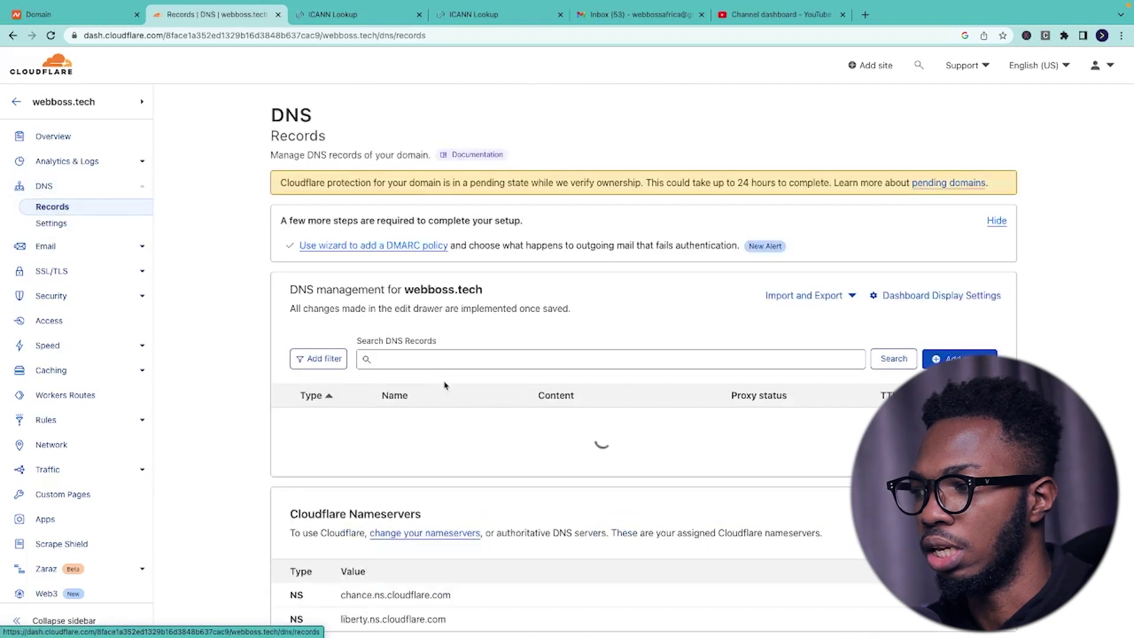
- Delete the eforward3 and eforward2 MX records from webboss.tech's DNS
scroll(445, 385, "down", 2)
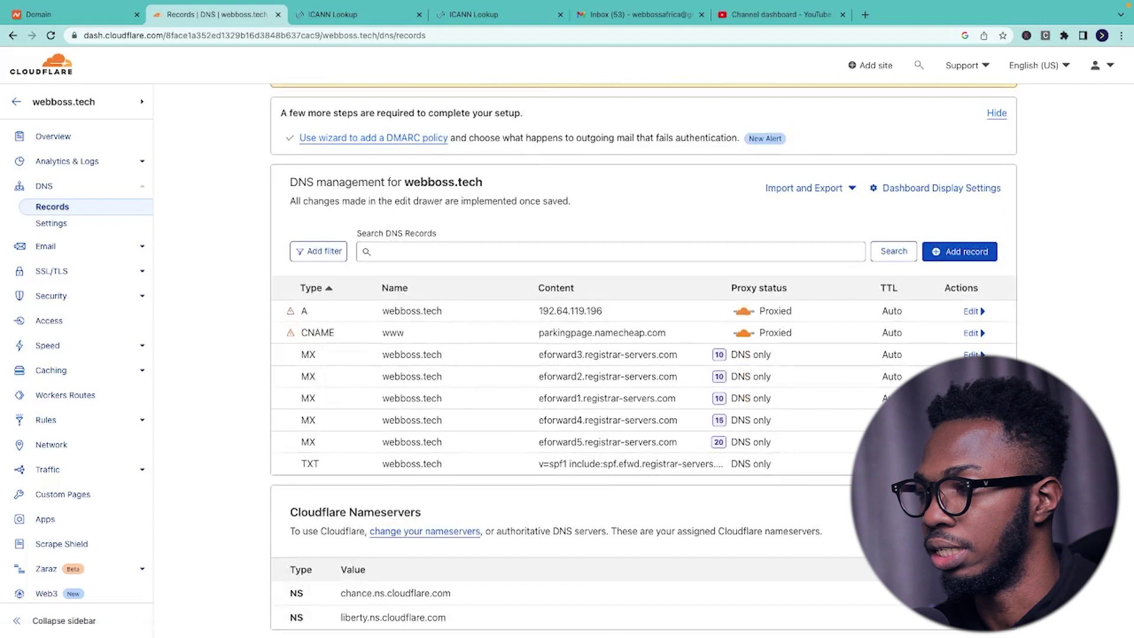
left_click(972, 354)
scroll(591, 354, "down", 2)
left_click(330, 451)
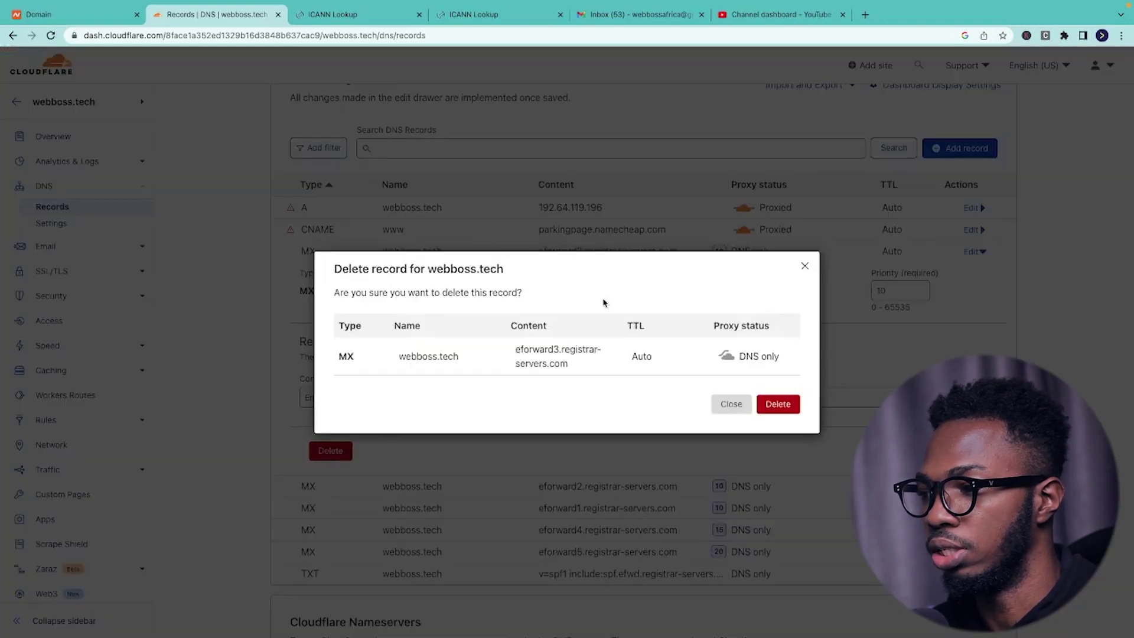
left_click(791, 405)
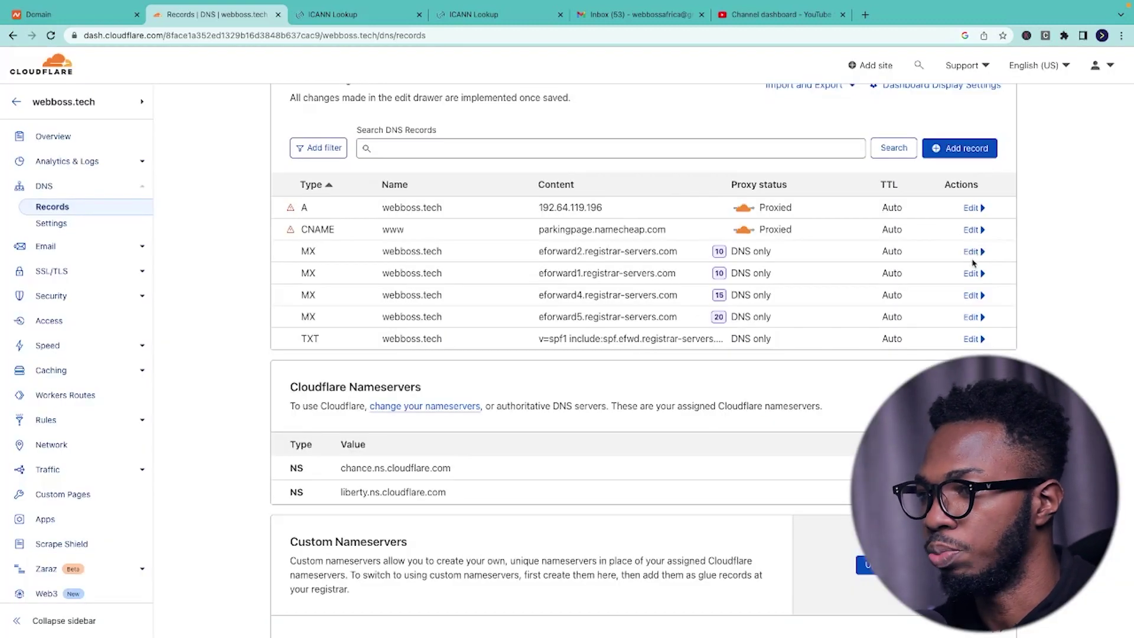
left_click(971, 251)
left_click(329, 451)
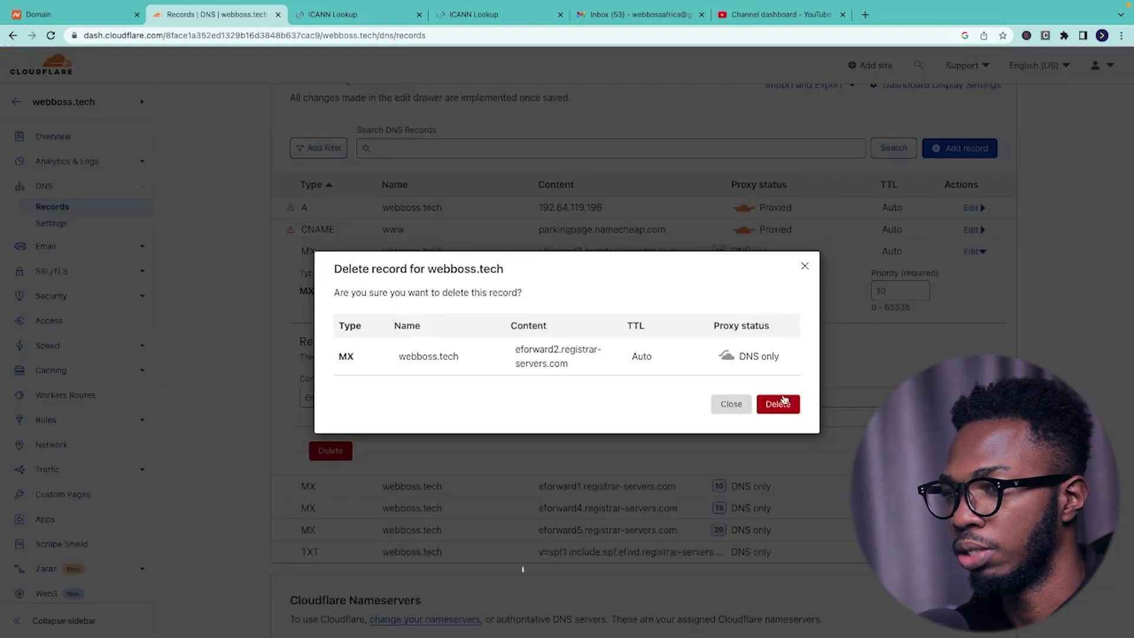
left_click(779, 400)
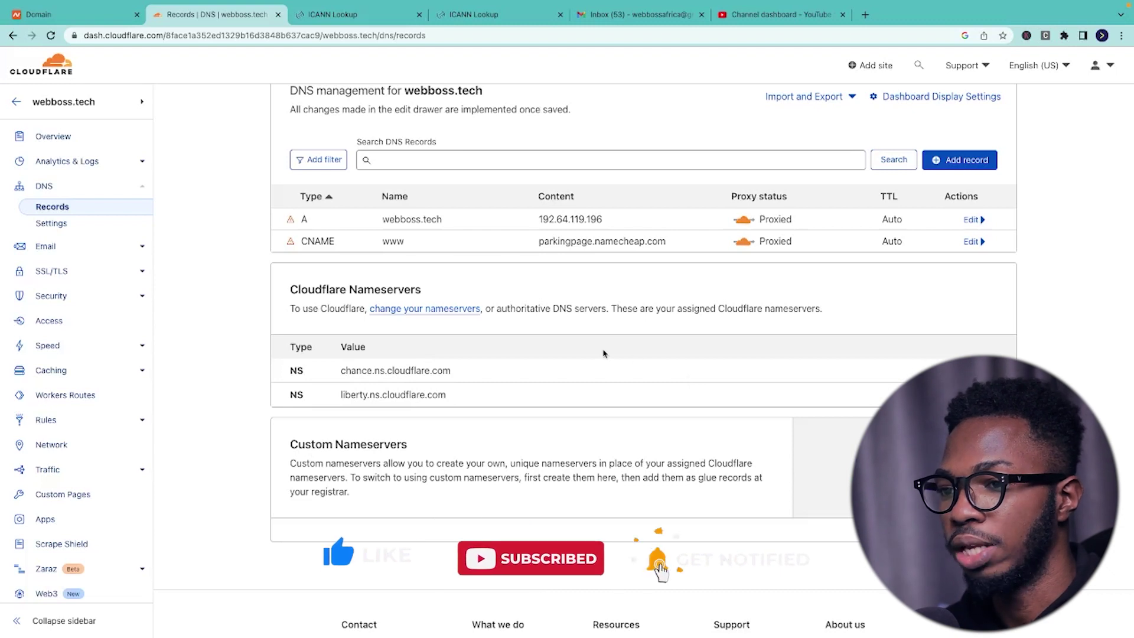
left_click(46, 247)
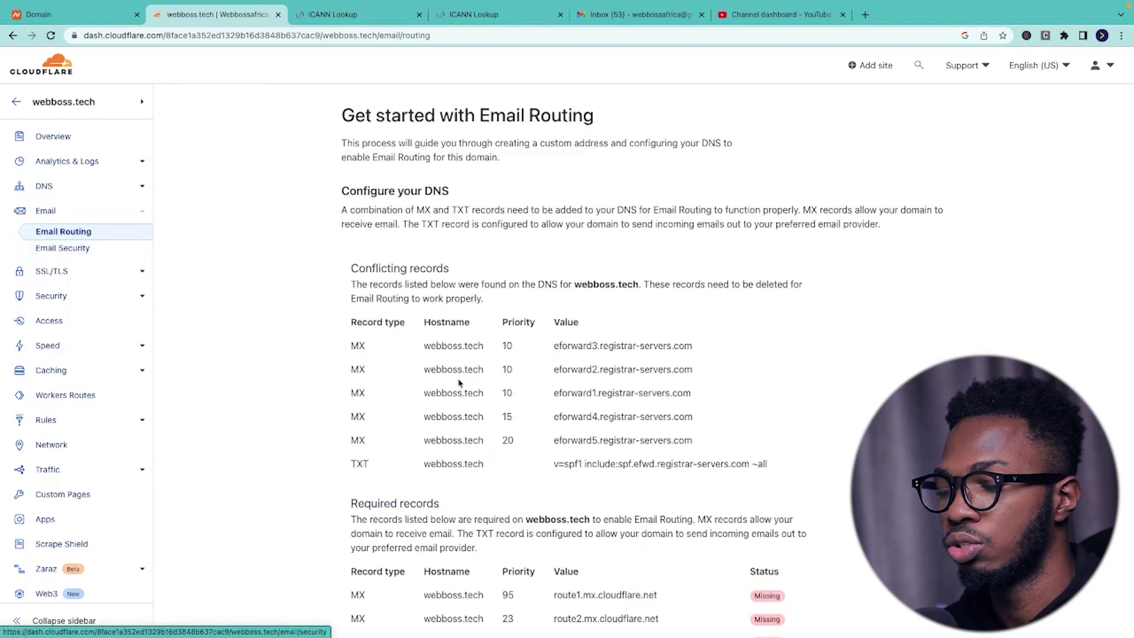
- Add Cloudflare's required MX and TXT records and enable Email Routing for webboss.tech
scroll(458, 383, "down", 2)
left_click(455, 395)
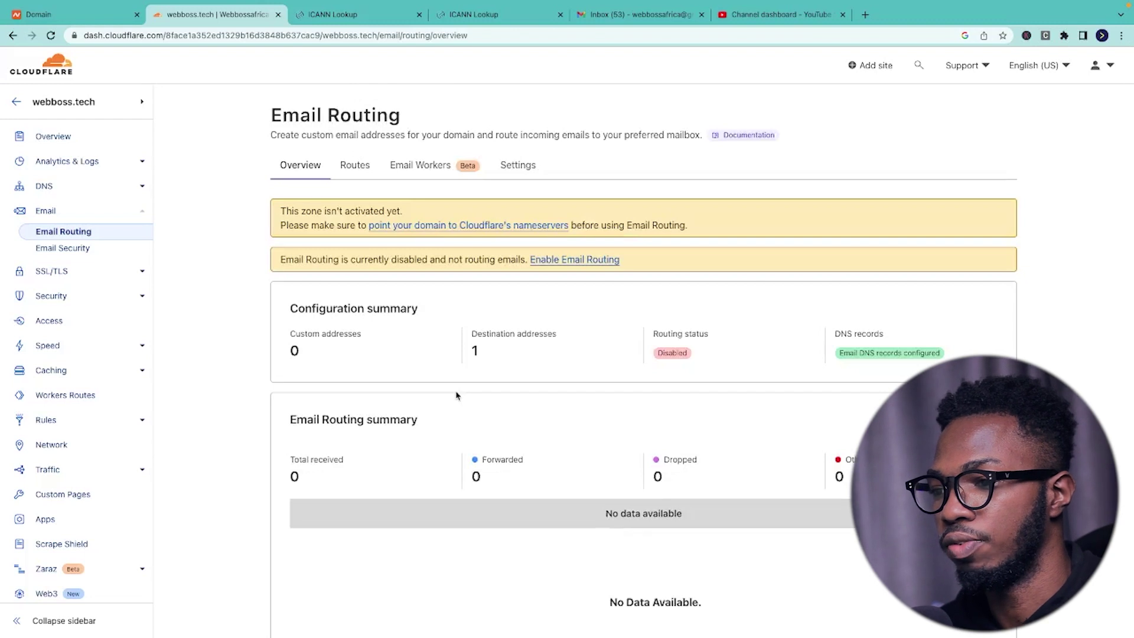
scroll(456, 395, "down", 3)
scroll(456, 395, "down", 5)
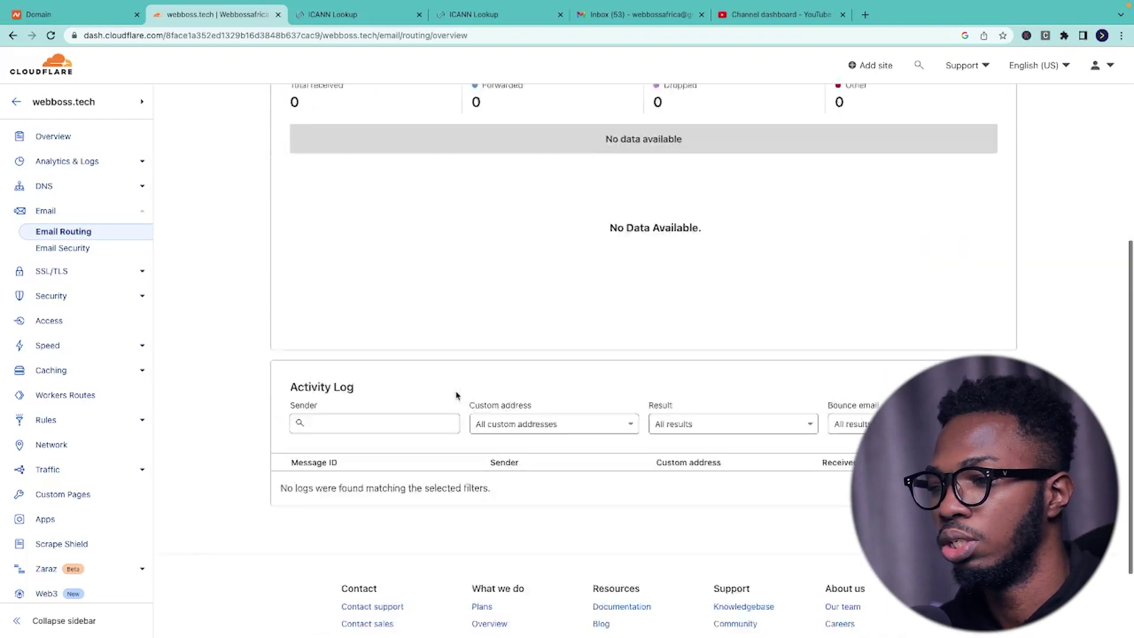
scroll(456, 395, "up", 7)
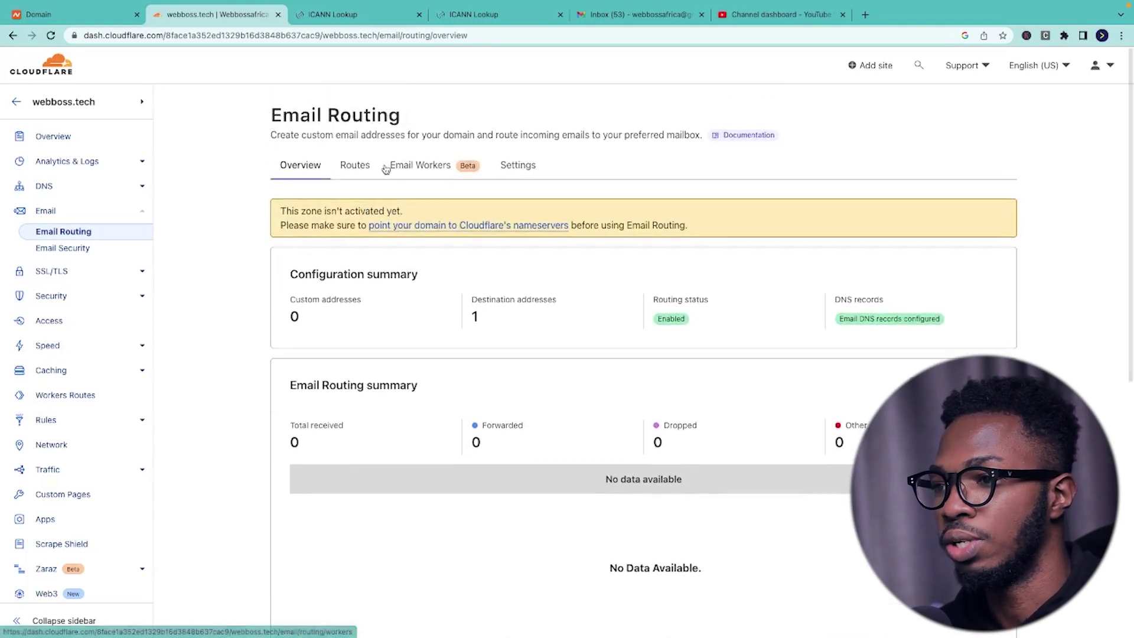
left_click(355, 168)
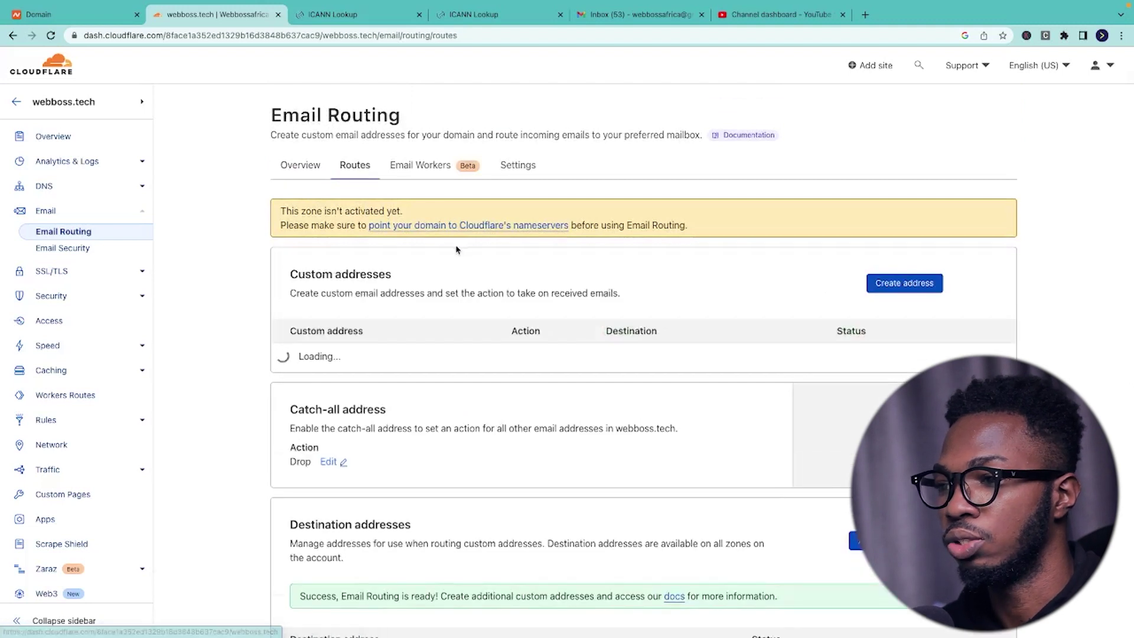
- Start a custom address named hello with the Send to an email action
left_click(901, 283)
left_click(336, 381)
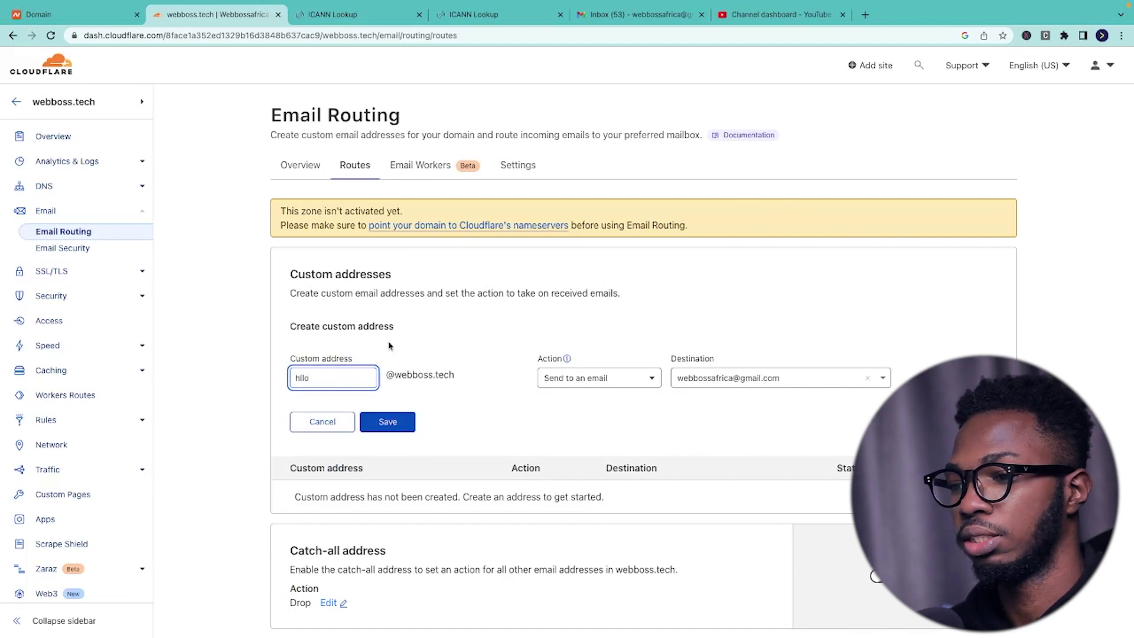
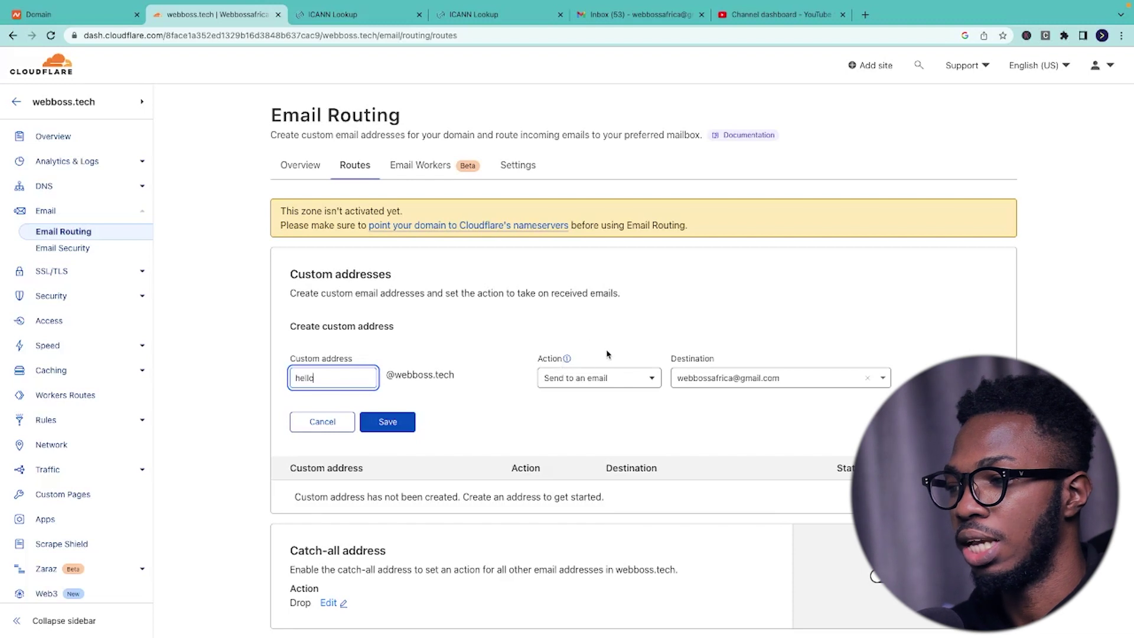
left_click(578, 384)
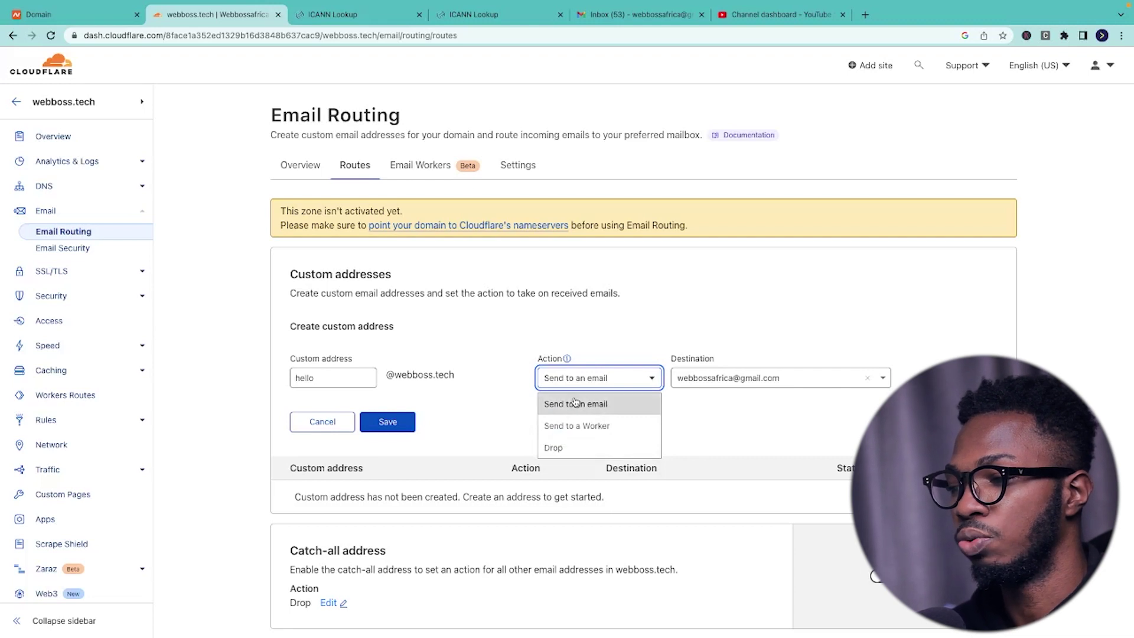
left_click(573, 404)
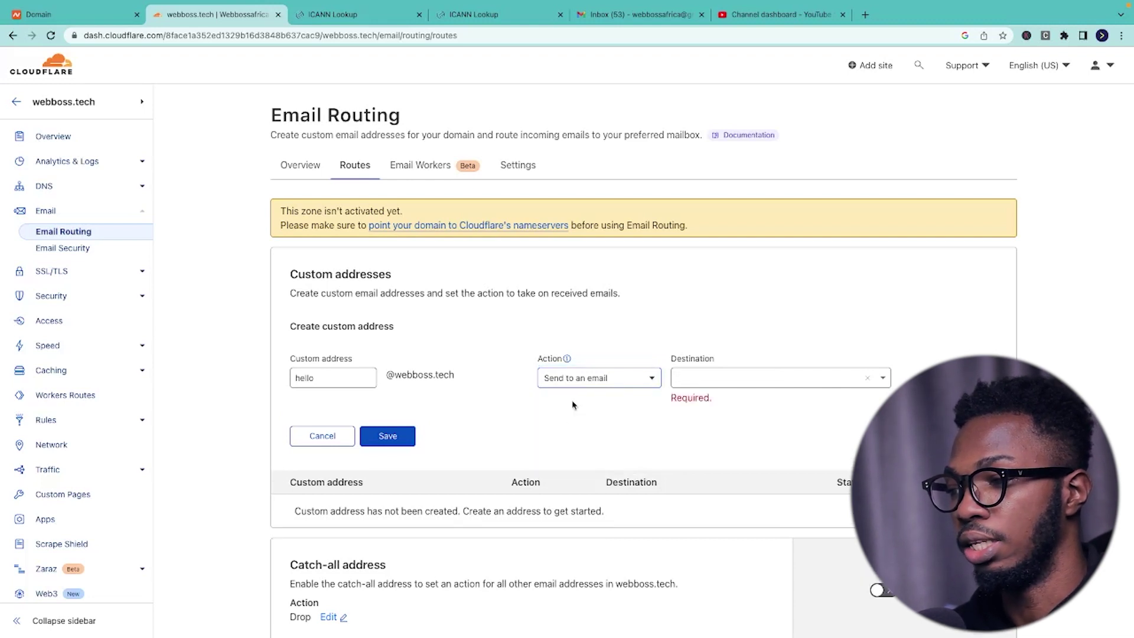
- Route it to the Gmail destination, save, and confirm the route shows Active
left_click(682, 380)
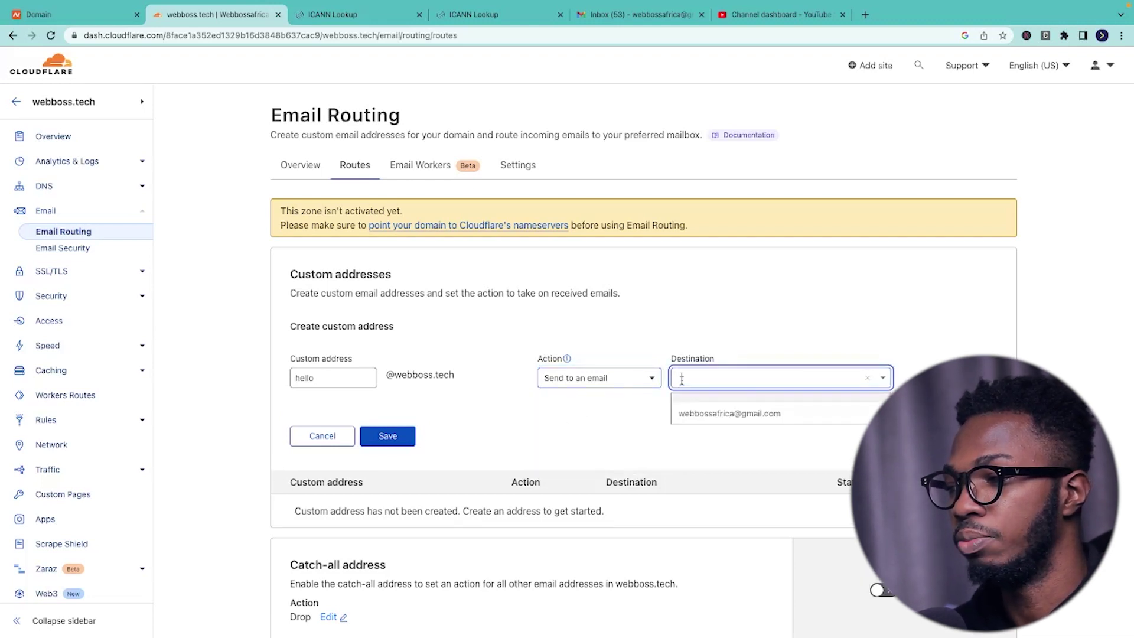
left_click(711, 411)
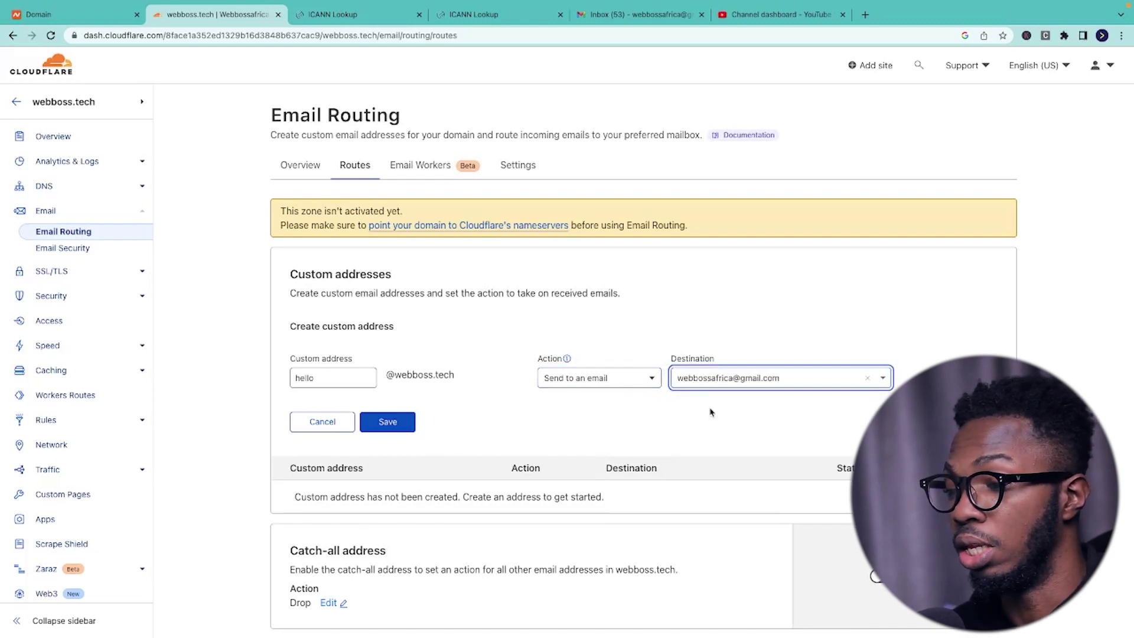
scroll(710, 411, "down", 3)
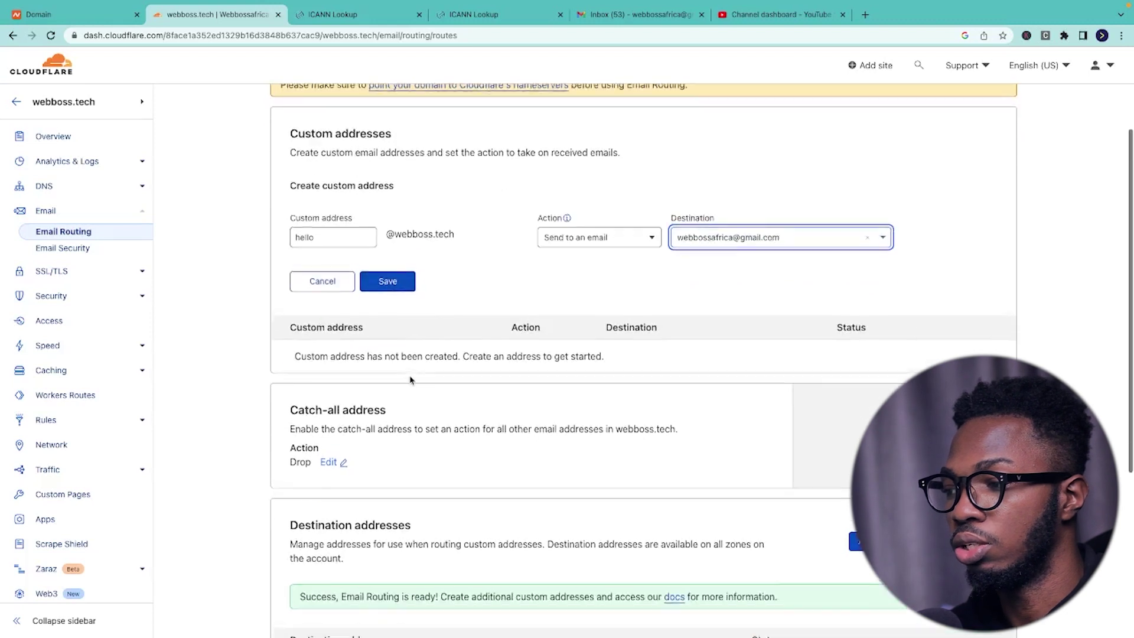
left_click(389, 262)
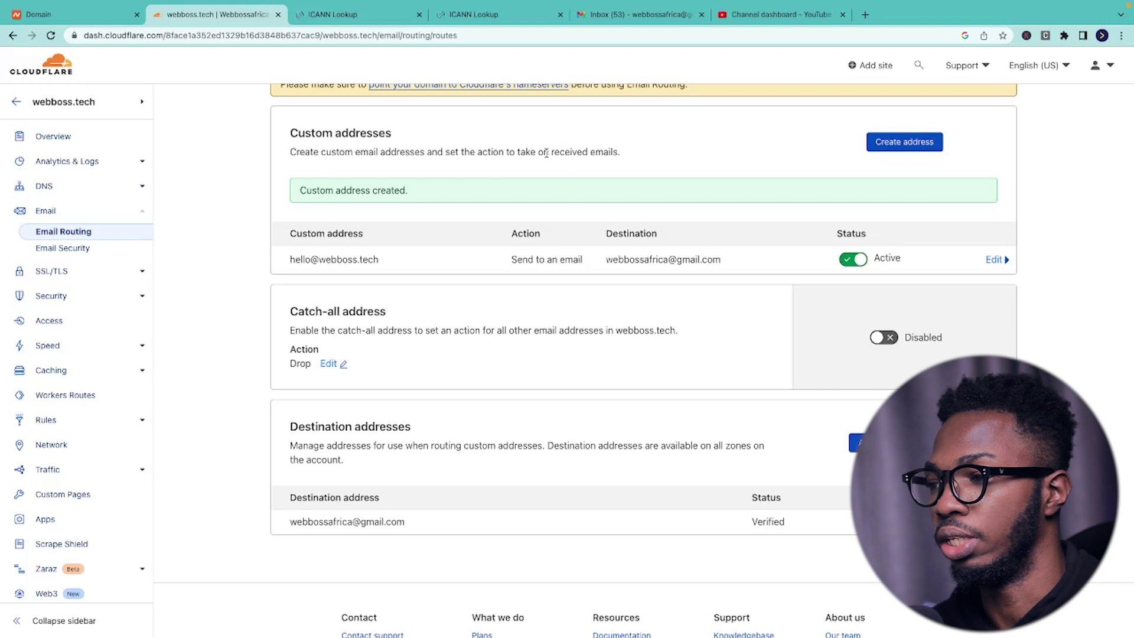
scroll(592, 261, "down", 2)
scroll(593, 260, "up", 2)
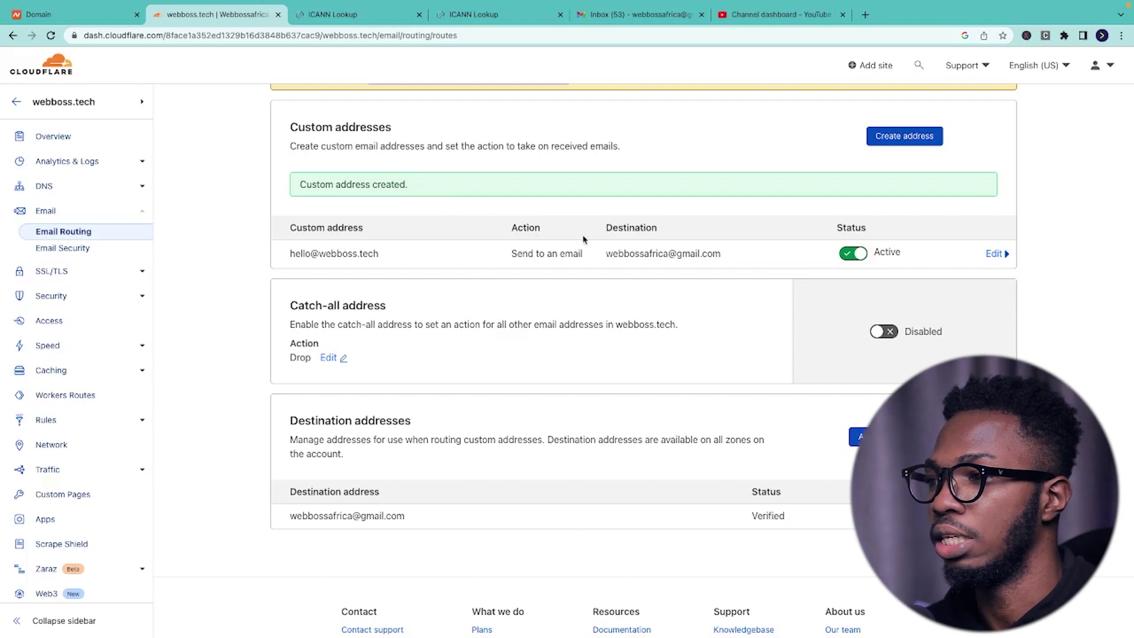
left_click(635, 14)
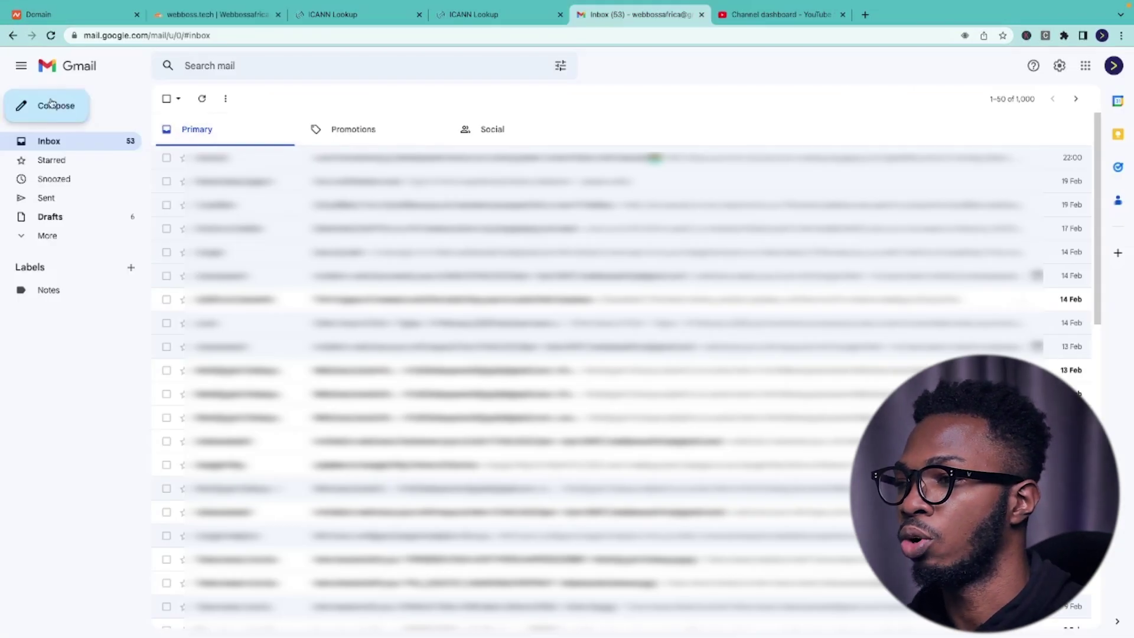
left_click(51, 104)
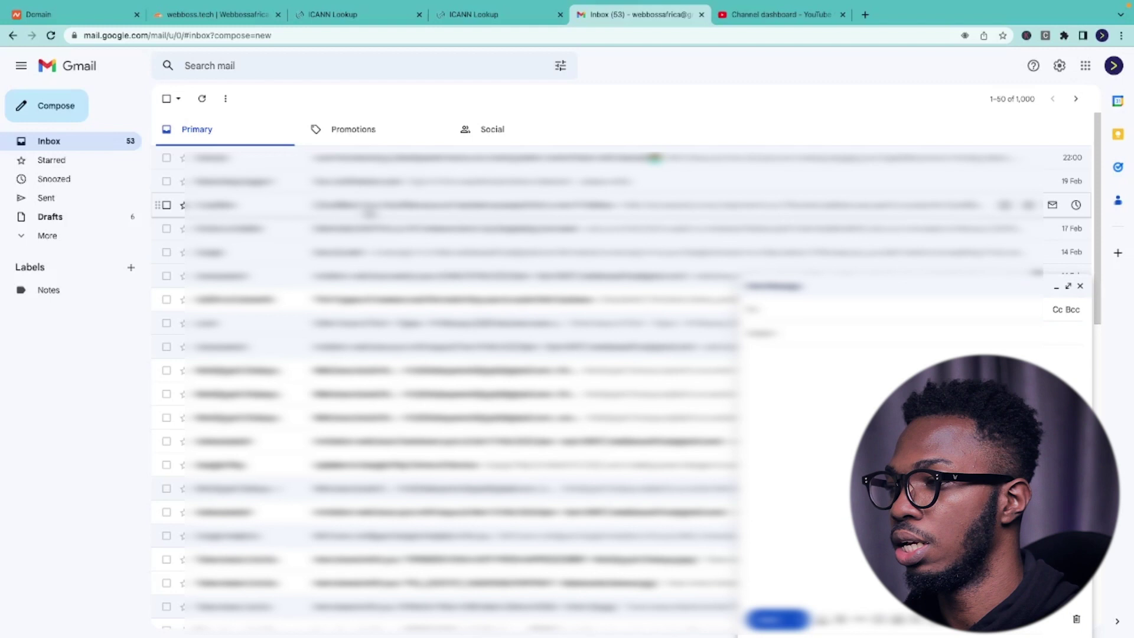
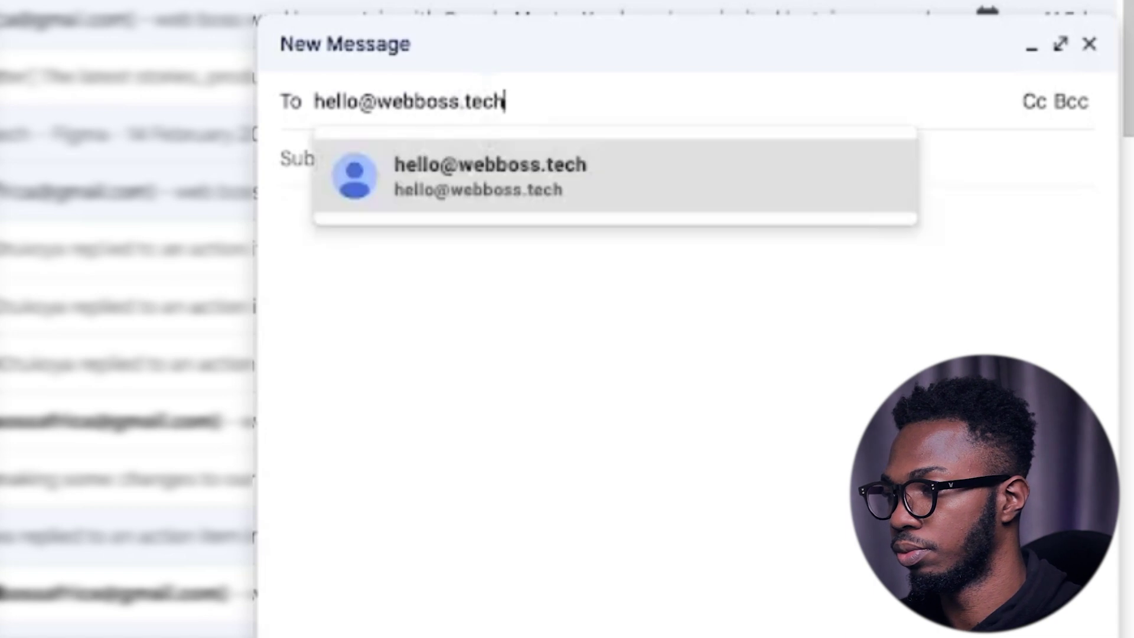
left_click(359, 331)
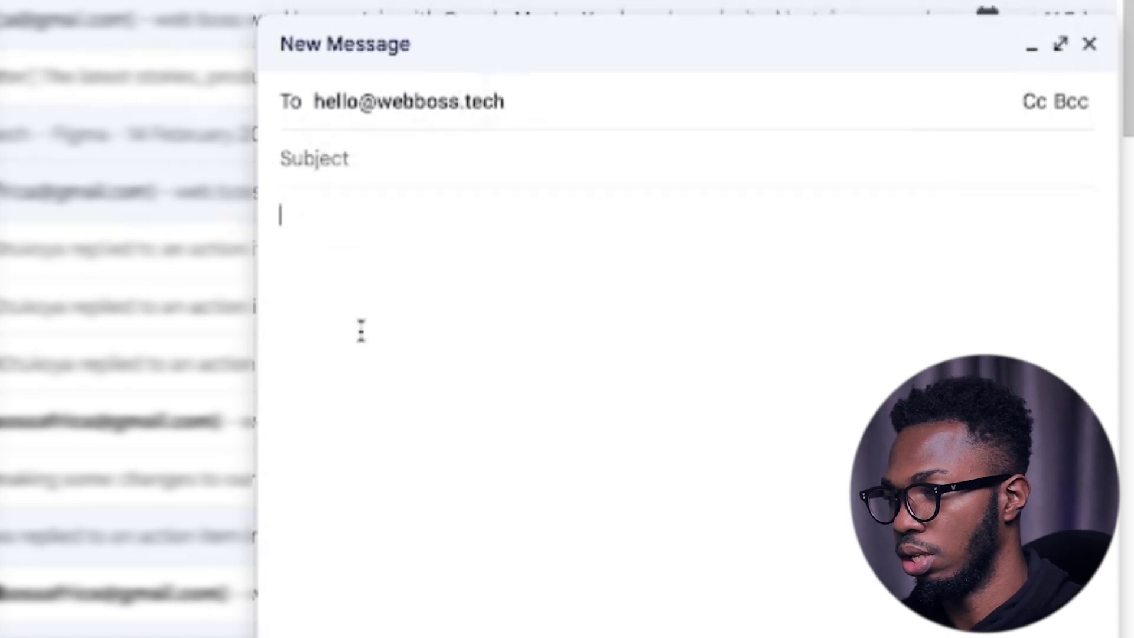
left_click(325, 152)
type("Hi")
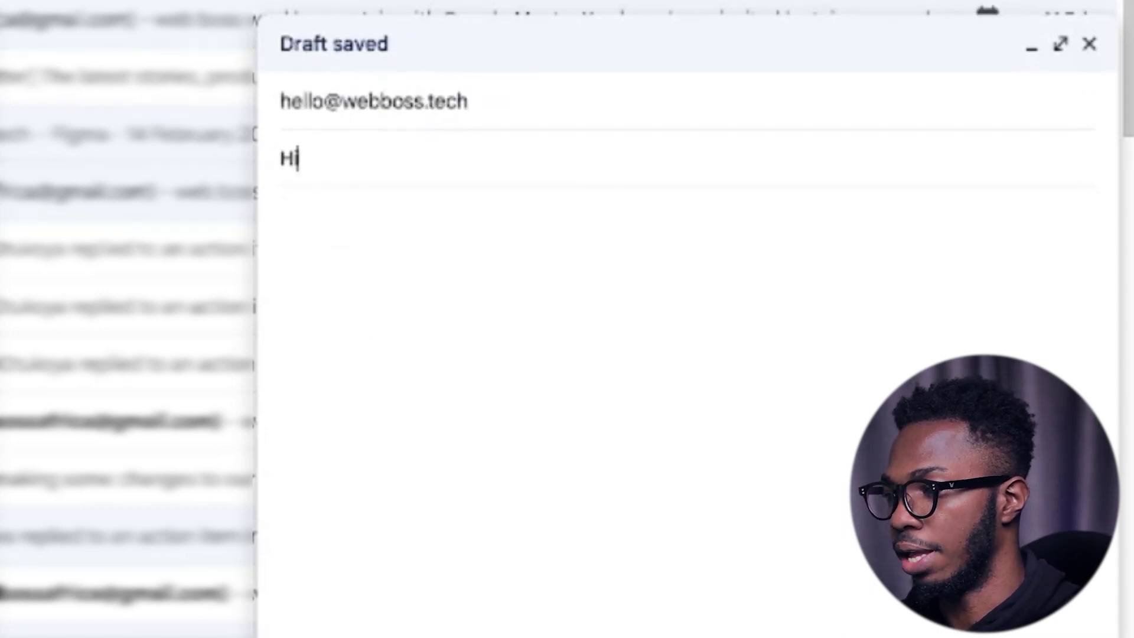
type(", this is a te")
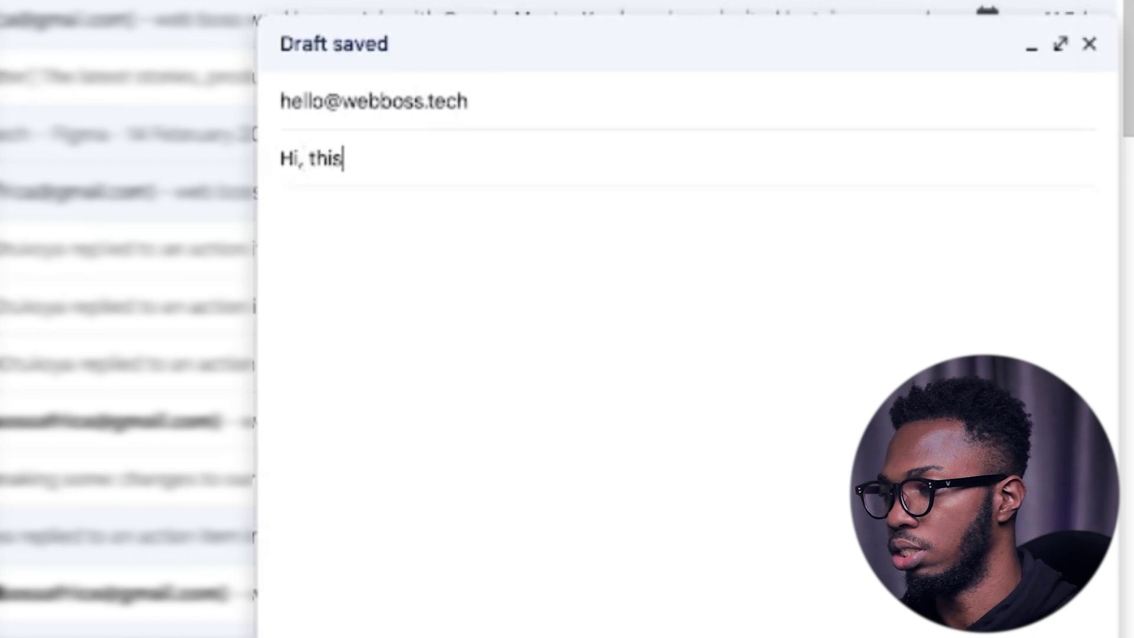
type("st")
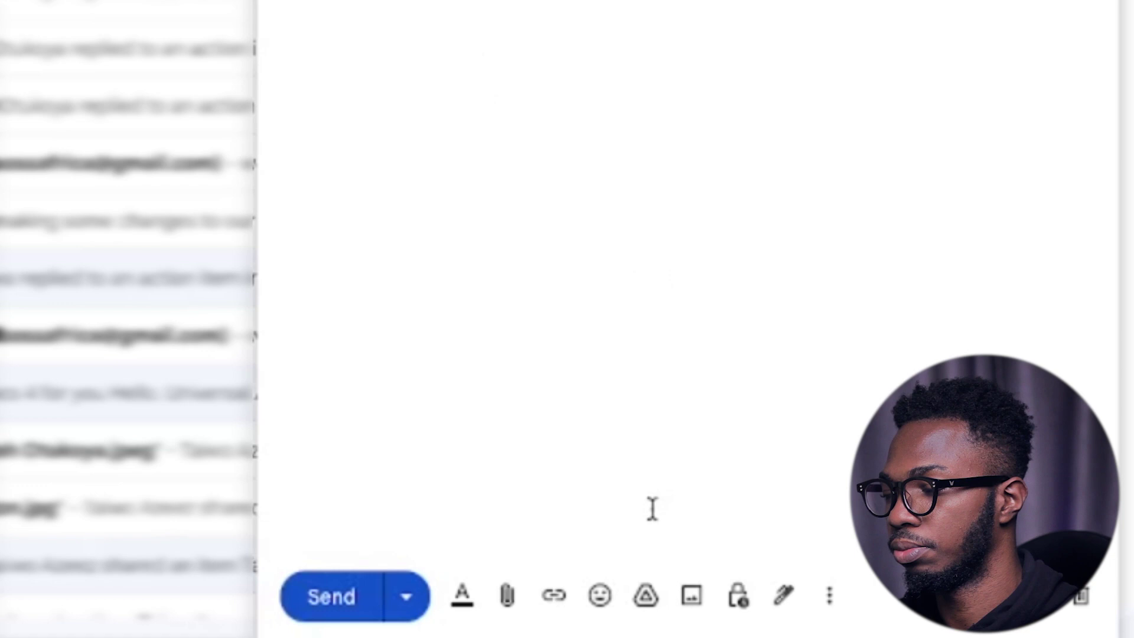
left_click(331, 596)
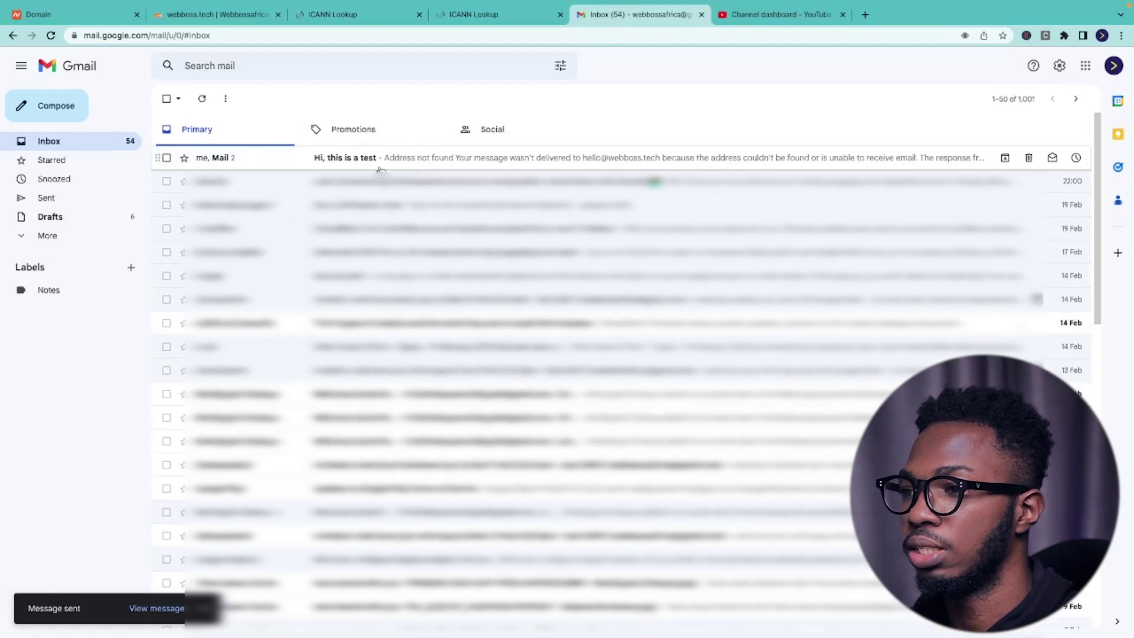
- Read the bounced test email's 'Address not found' notice, then return to the inbox
left_click(476, 165)
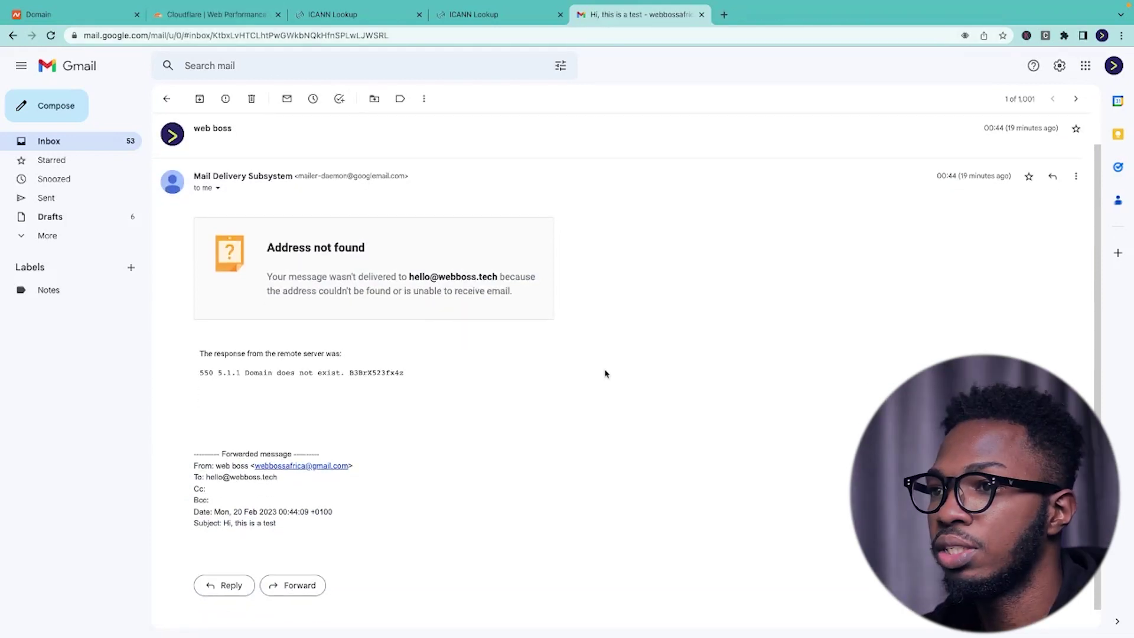
left_click(208, 23)
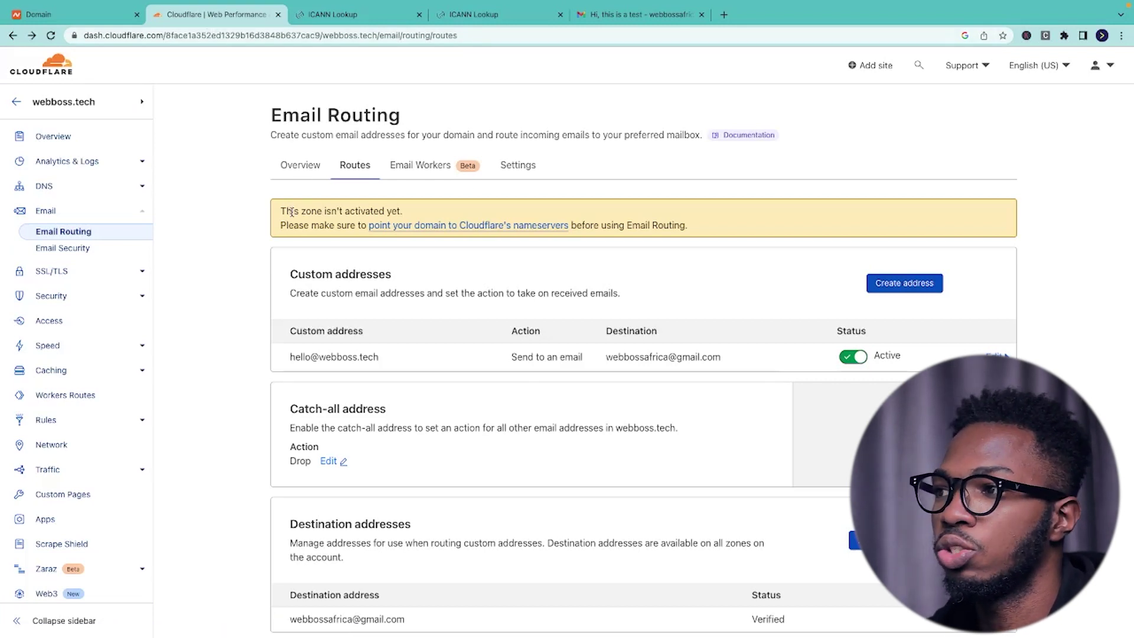
left_click(606, 17)
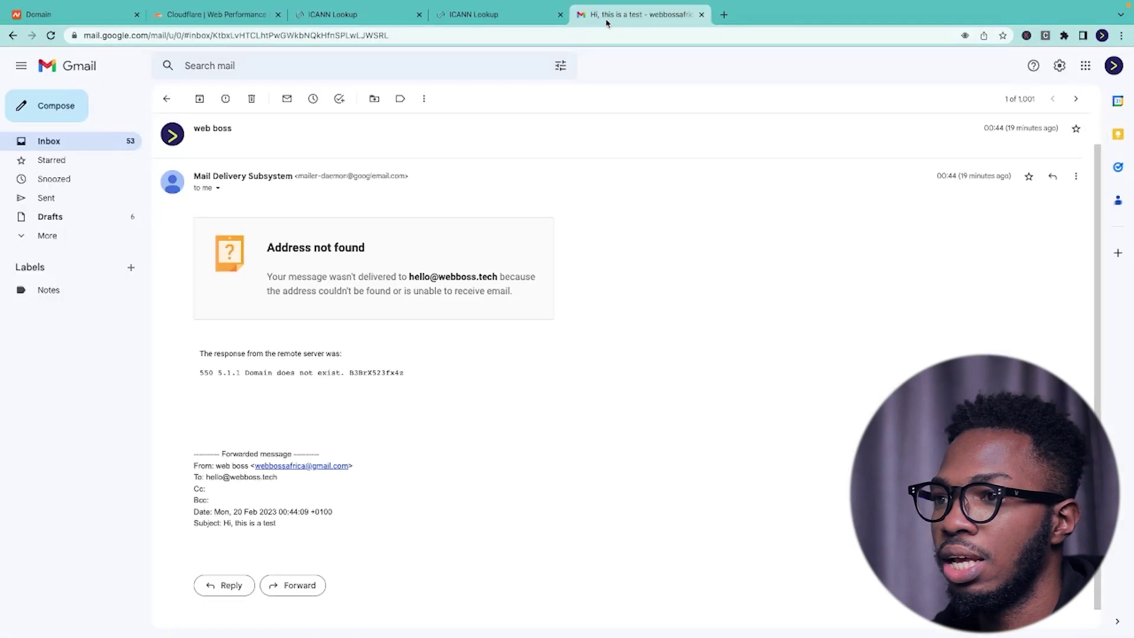
left_click(83, 143)
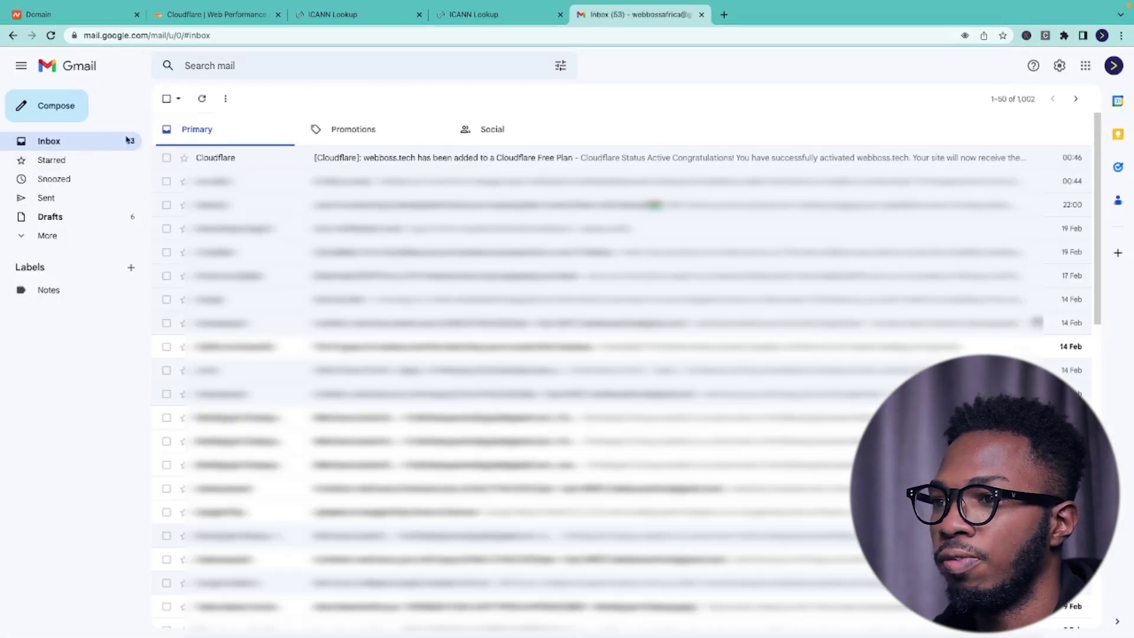
- Read Cloudflare's webboss.tech activation email, then reload the Cloudflare Email Routing page
left_click(256, 158)
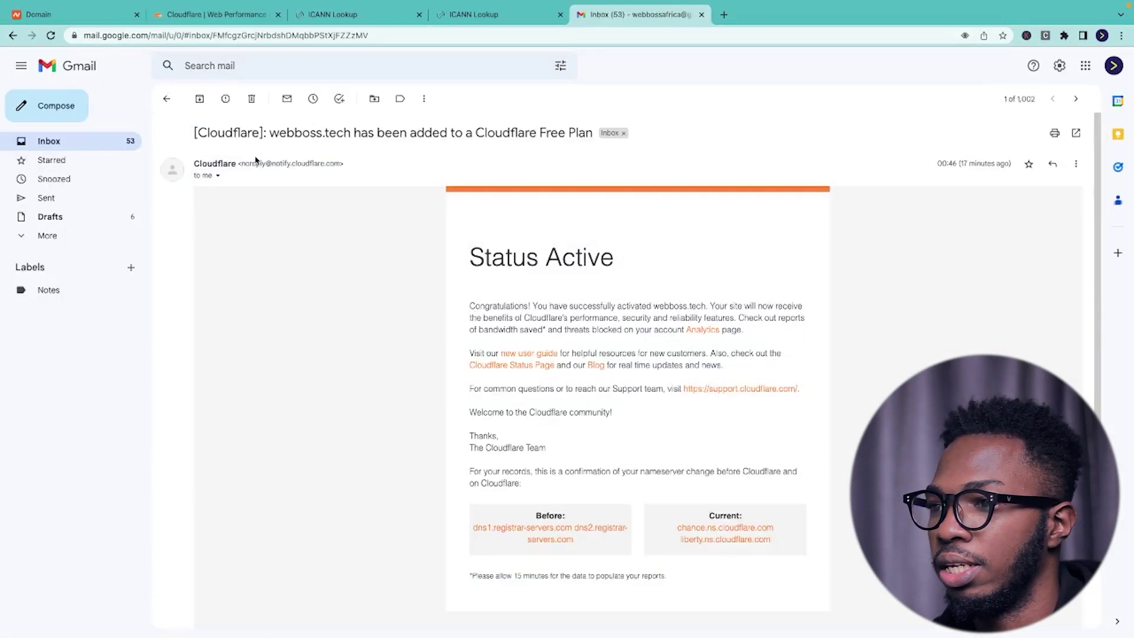
scroll(548, 321, "down", 2)
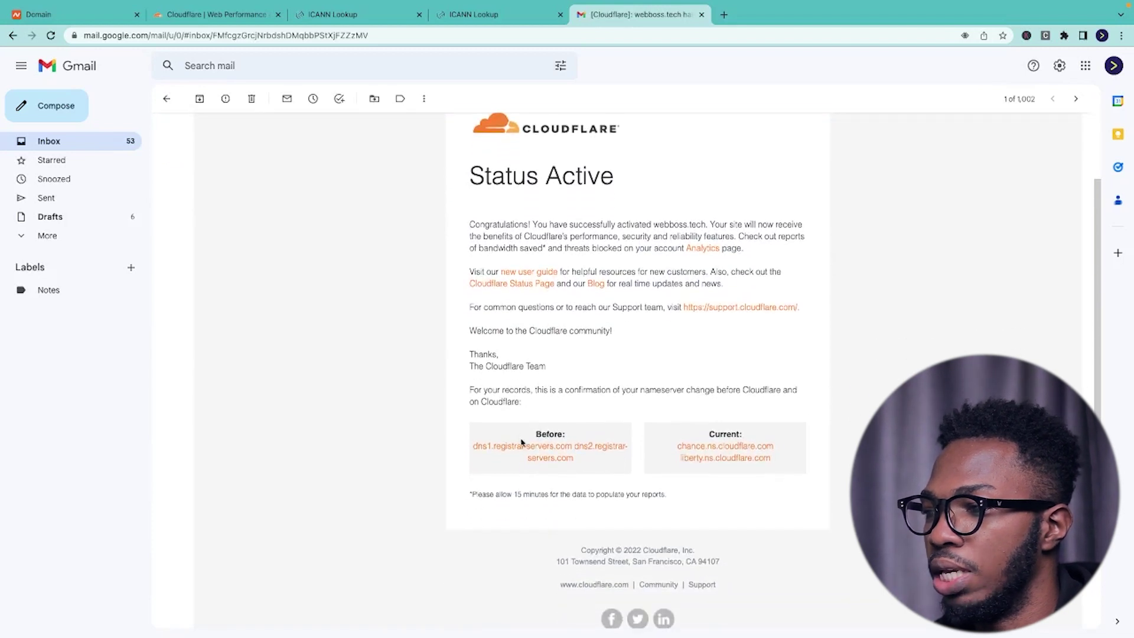
left_click(168, 18)
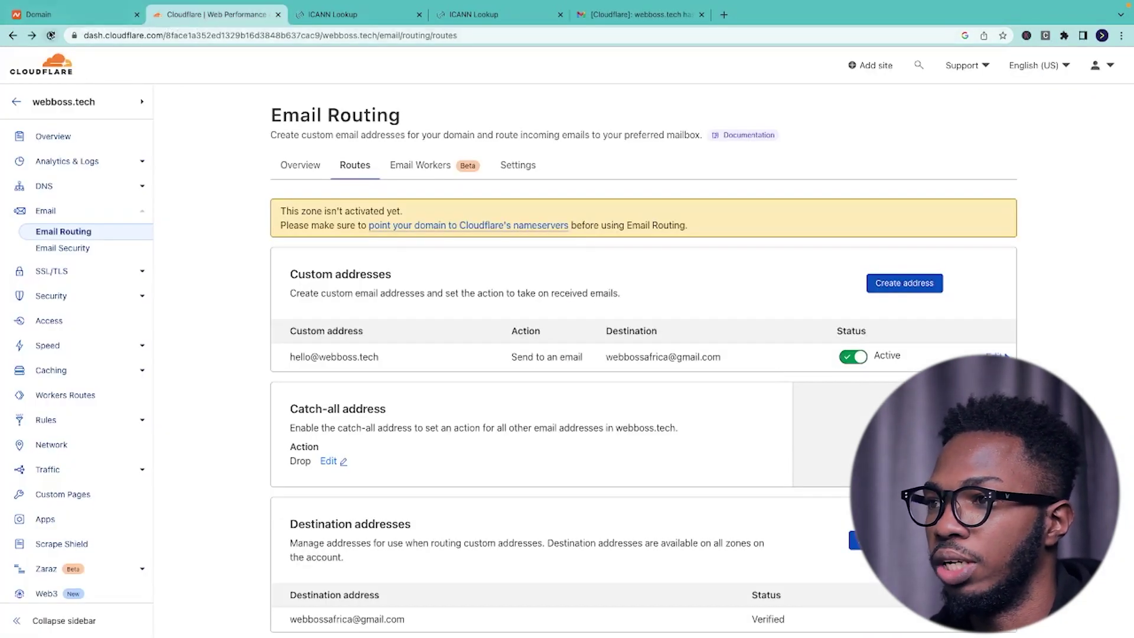
left_click(51, 35)
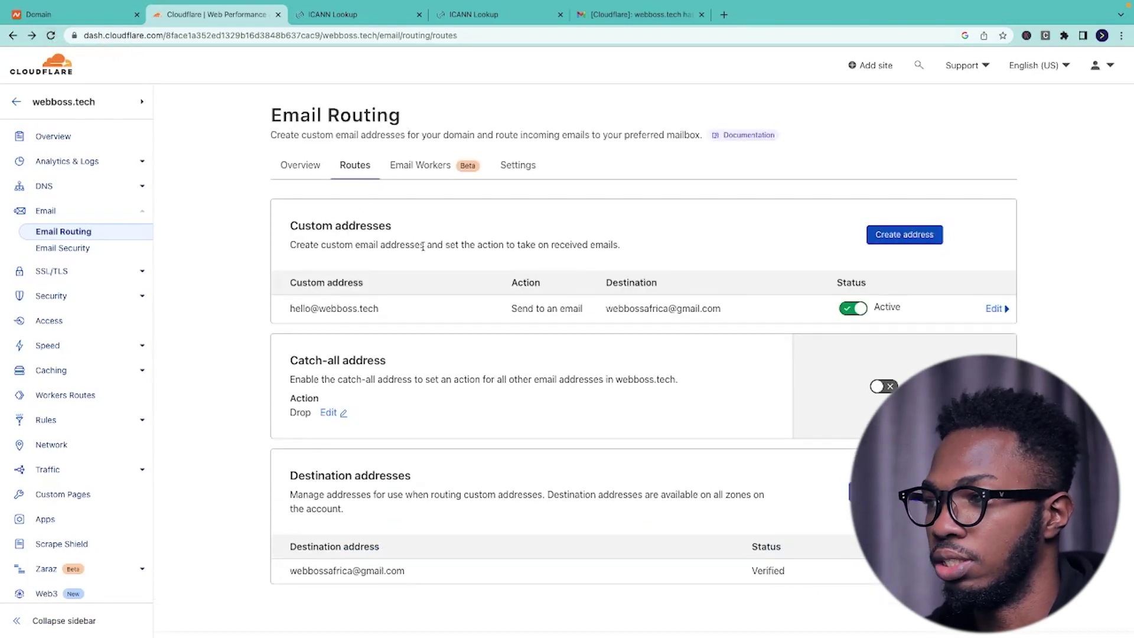
- Return to Gmail once the Email Routing page no longer shows the activation warning
left_click(606, 14)
left_click(52, 111)
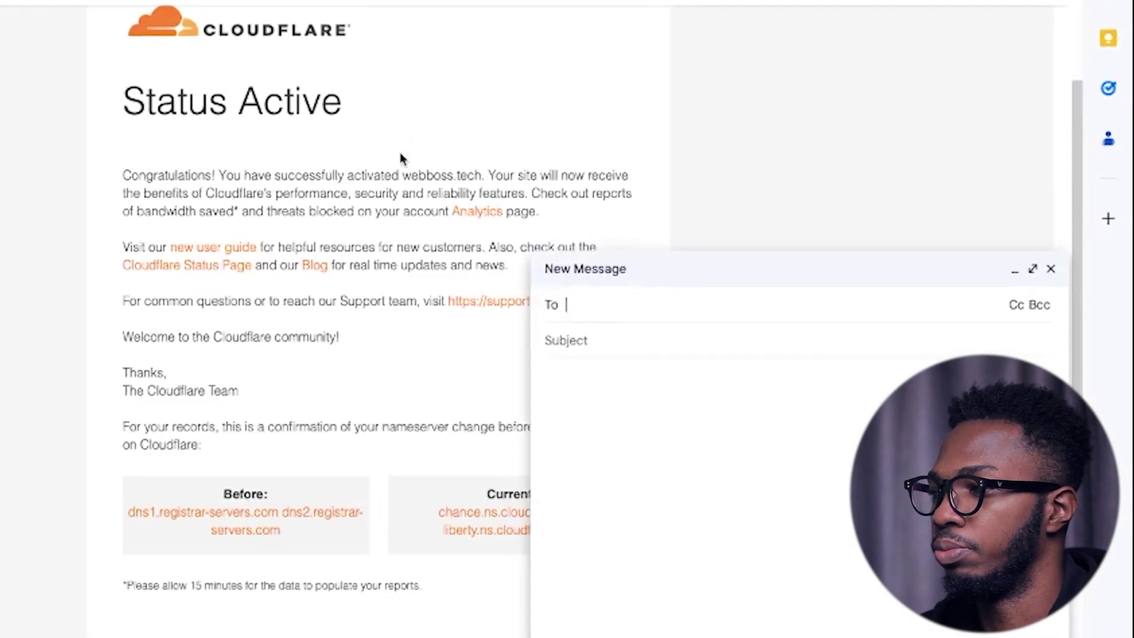
type("he")
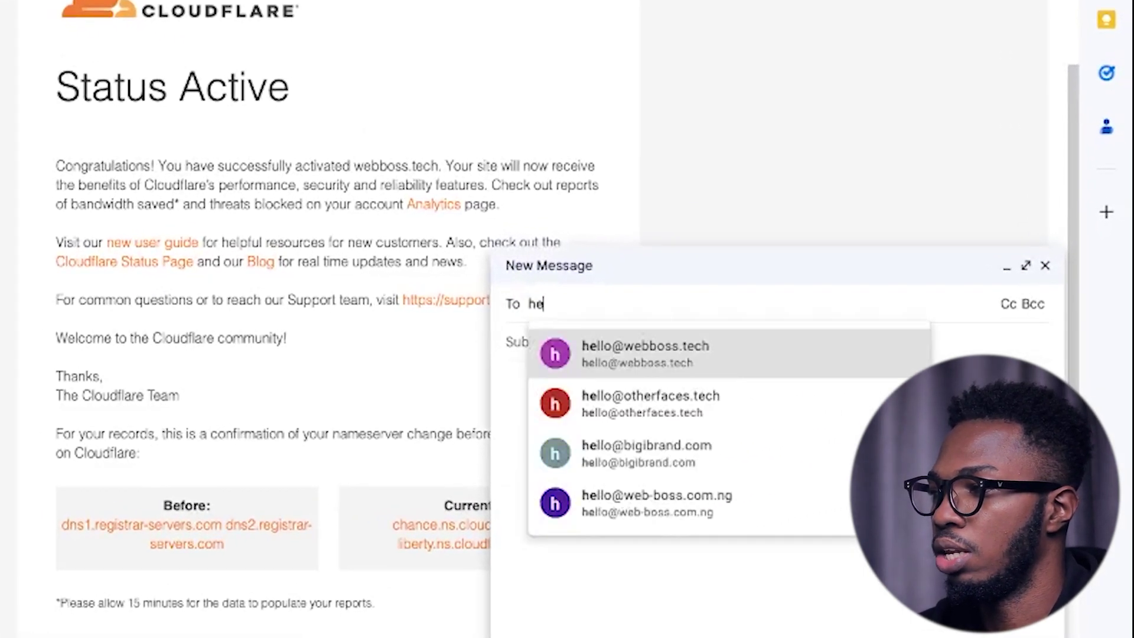
left_click(688, 361)
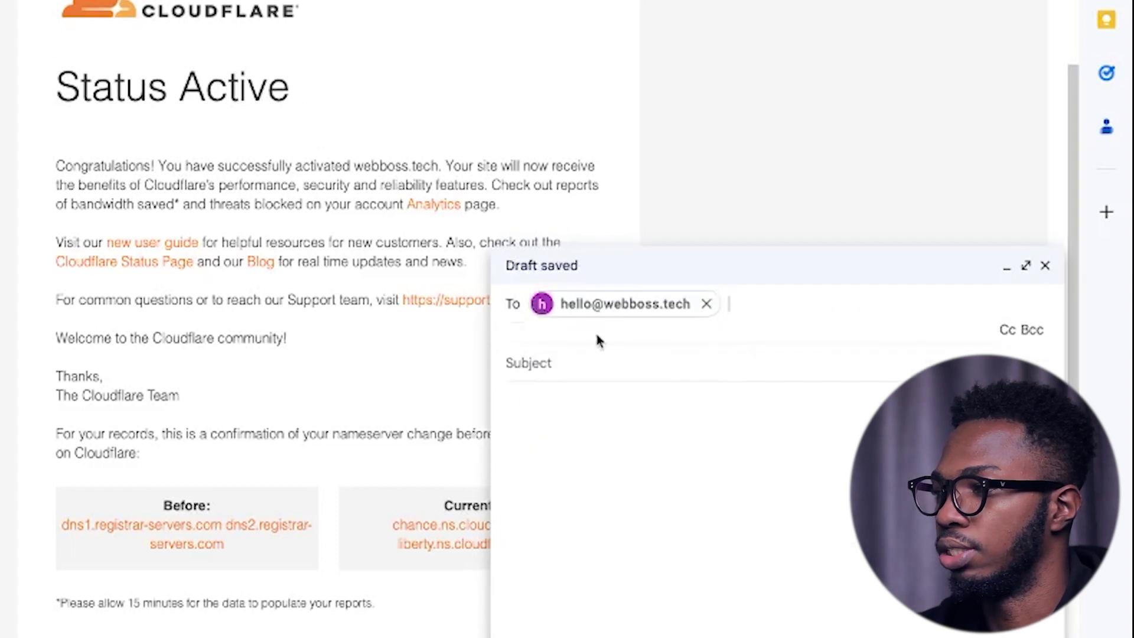
left_click(594, 342)
type("This is ")
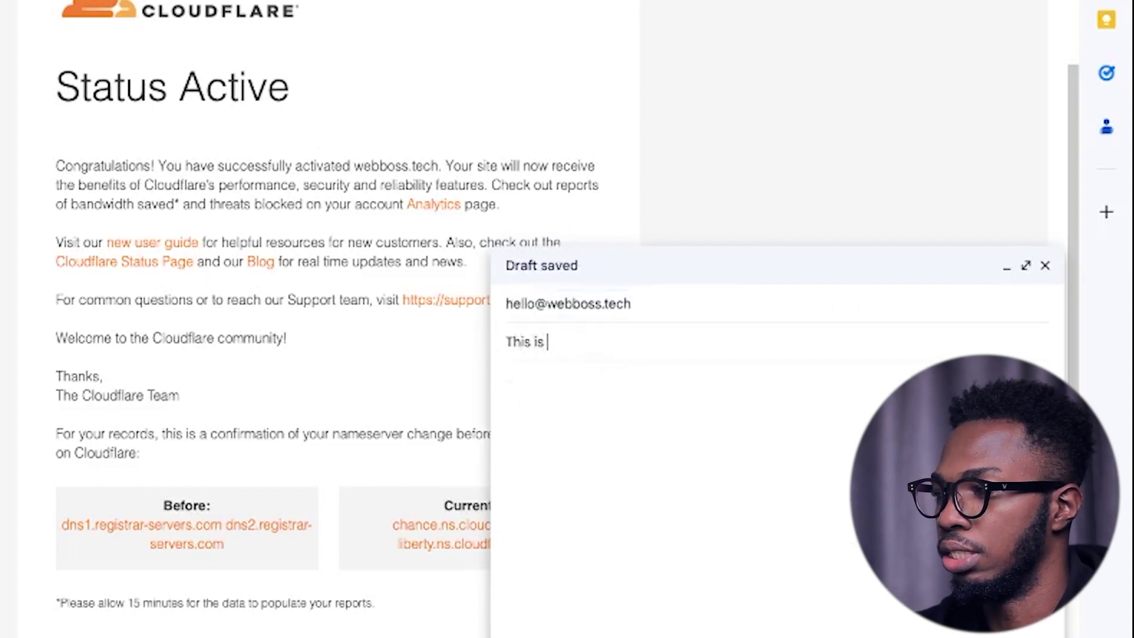
type("a test")
left_click(607, 381)
type("Test")
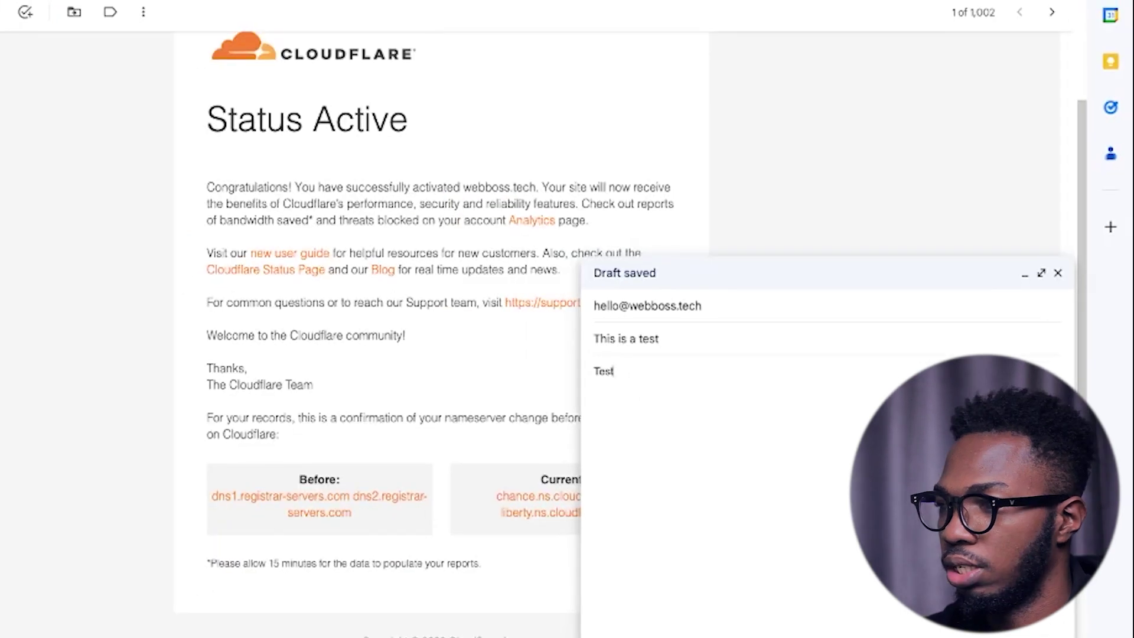
key("ctrl+Return")
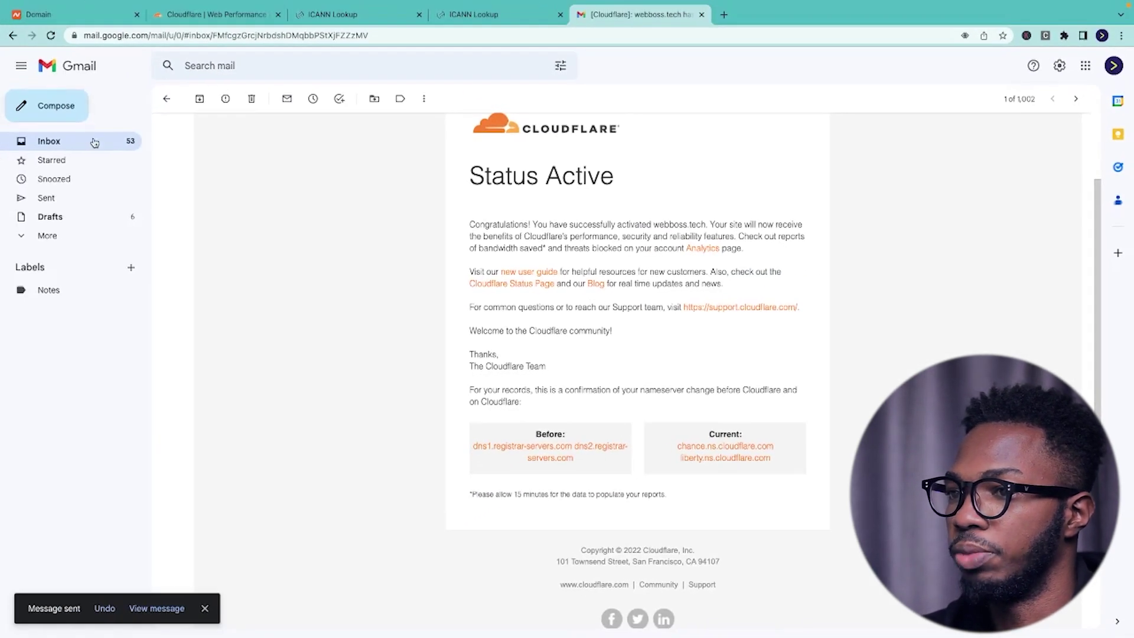
left_click(94, 142)
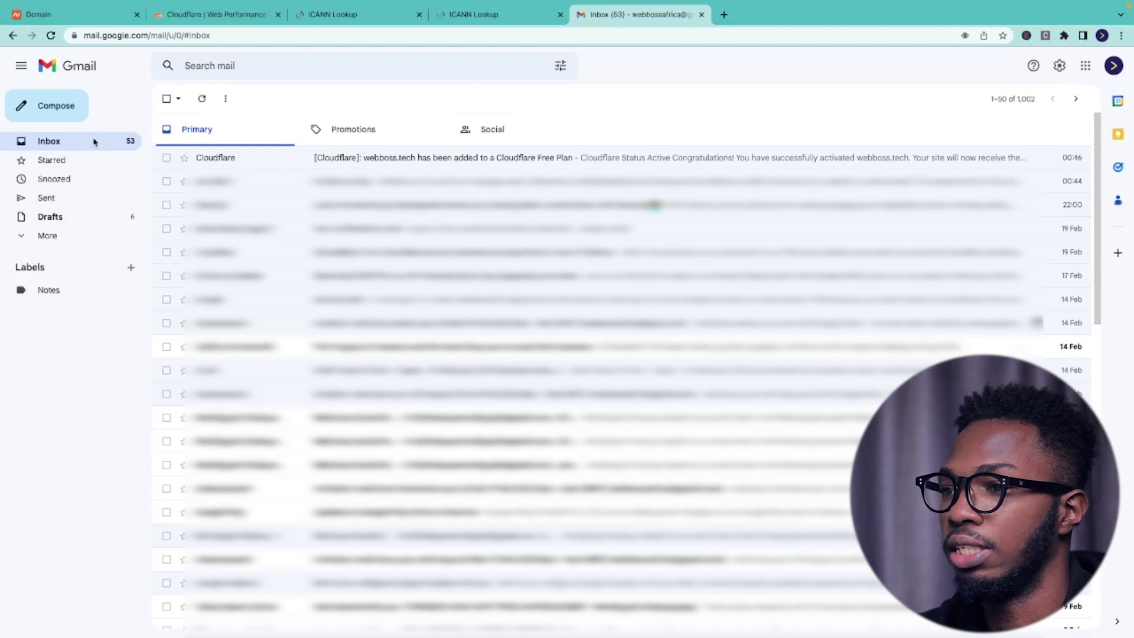